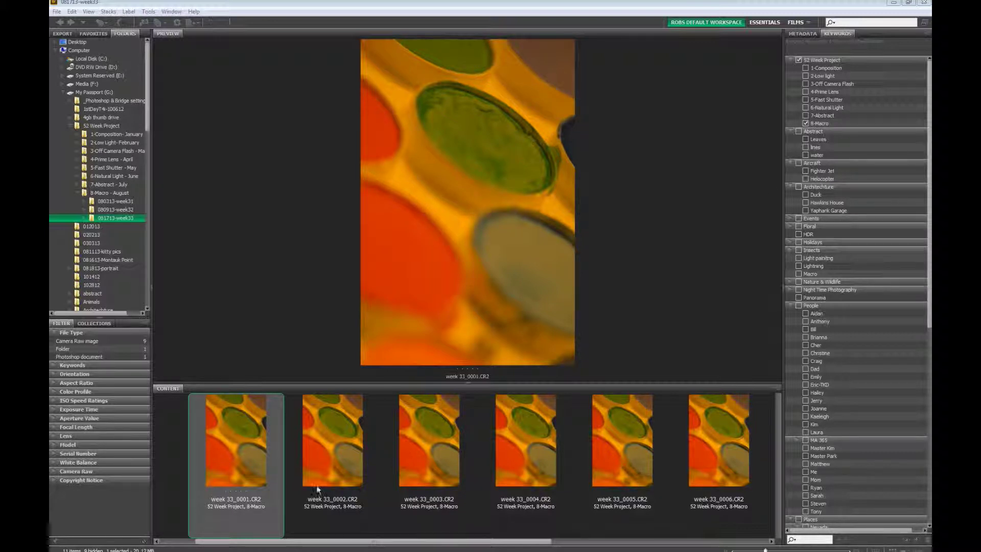
Step: Select all eight week 33 CR2 thumbnails in Bridge and open them in Camera Raw
{"action": "scroll", "coordinate": [429, 545], "scroll_direction": "right", "scroll_amount": 3}
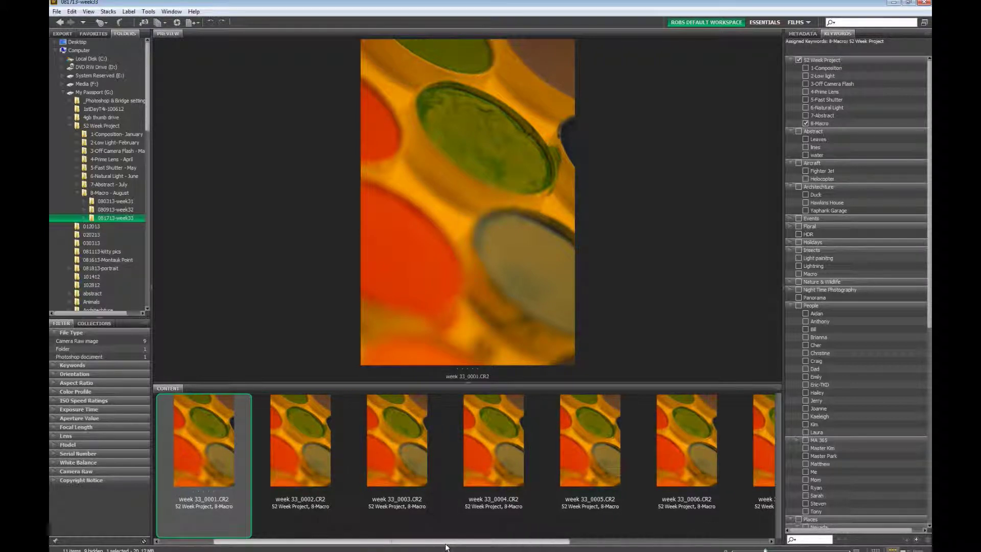
{"action": "scroll", "coordinate": [530, 550], "scroll_direction": "left", "scroll_amount": 2}
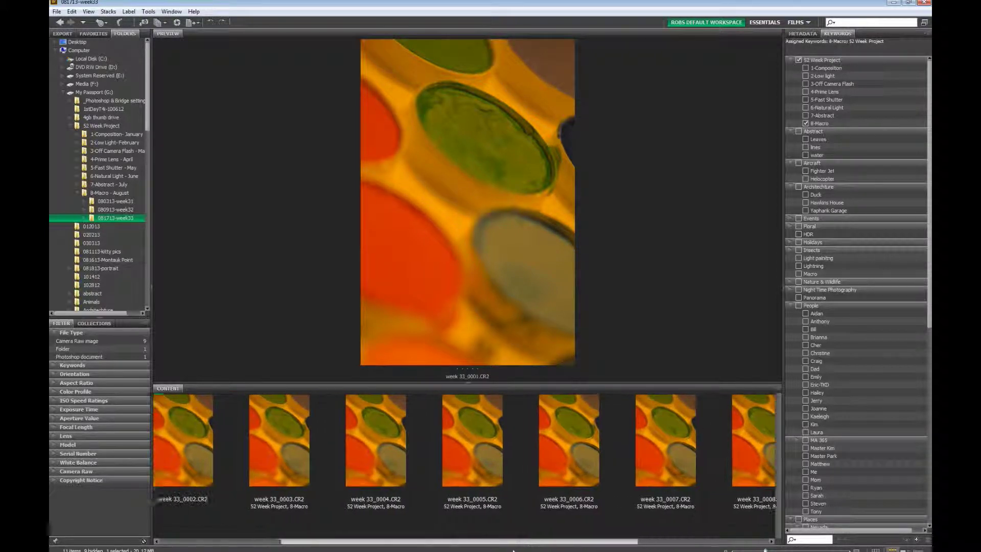
{"action": "left_click", "coordinate": [465, 542]}
{"action": "mouse_move", "coordinate": [465, 543]}
{"action": "left_mouse_down"}
{"action": "mouse_move", "coordinate": [435, 544]}
{"action": "mouse_move", "coordinate": [455, 549]}
{"action": "left_mouse_up"}
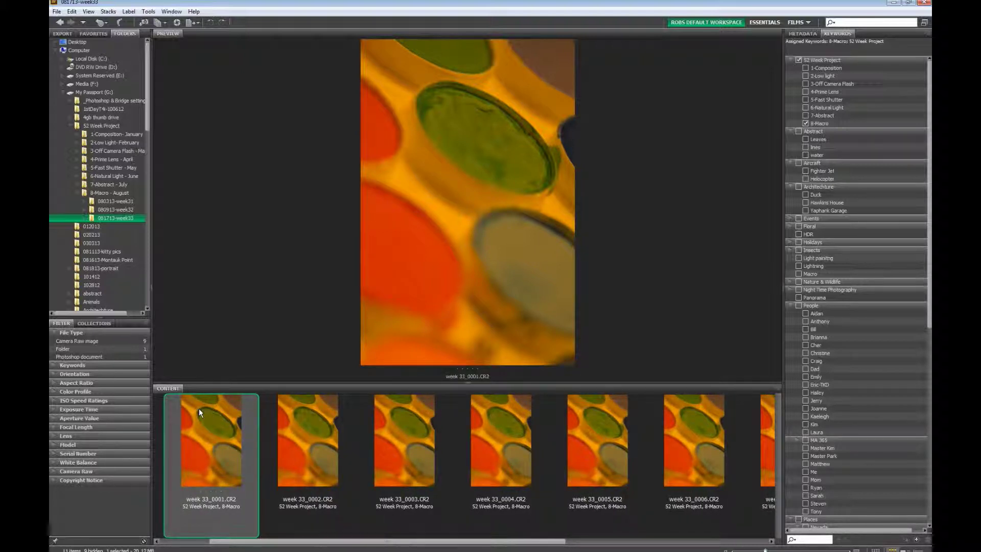
{"action": "mouse_move", "coordinate": [363, 546]}
{"action": "left_click_drag", "start_coordinate": [508, 543], "coordinate": [611, 545]}
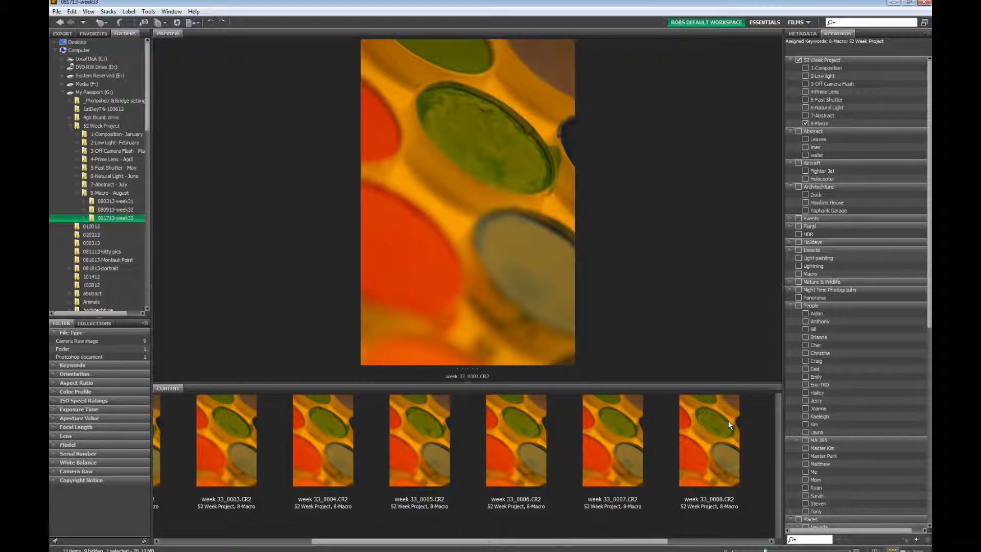
{"action": "key", "text": "ctrl+a"}
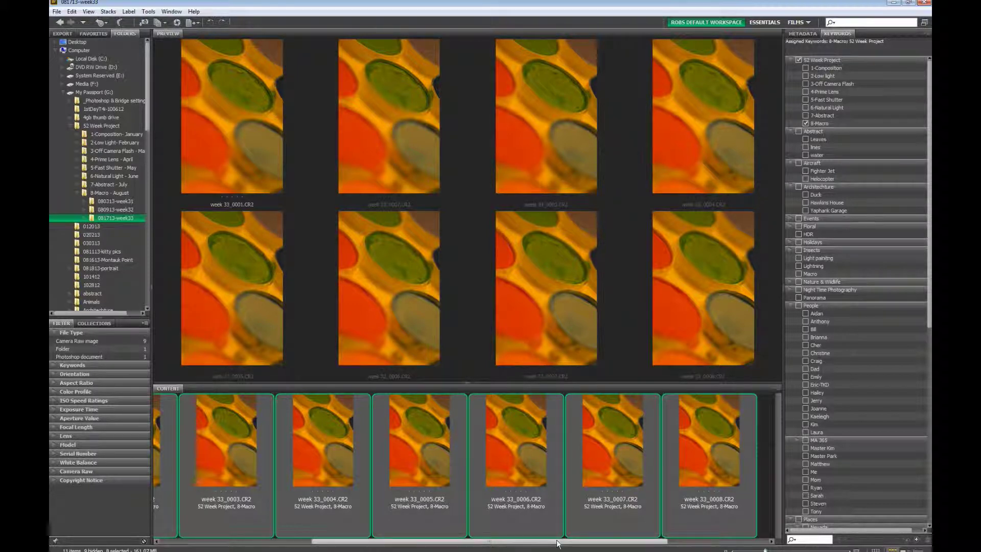
{"action": "left_click_drag", "start_coordinate": [559, 542], "coordinate": [466, 542]}
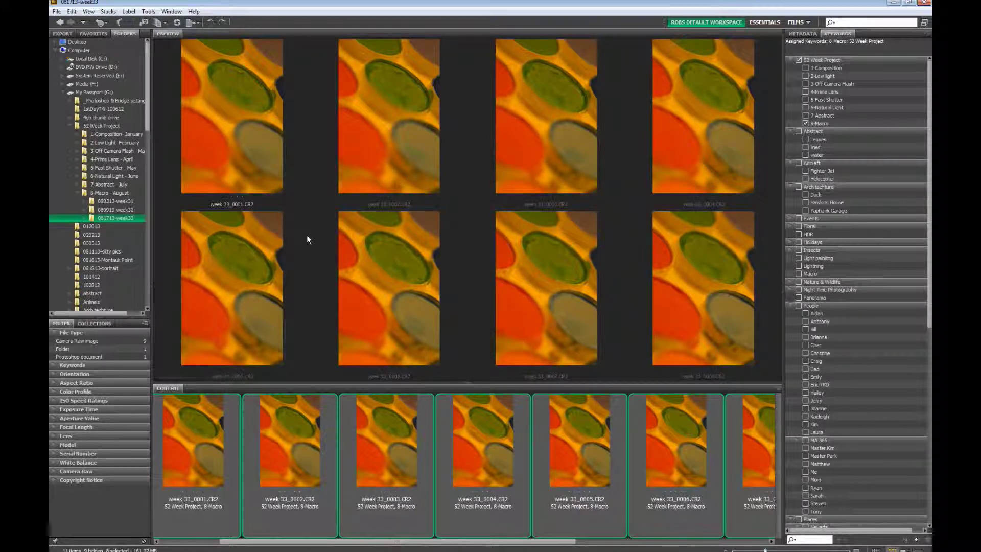
{"action": "key", "text": "ctrl+r"}
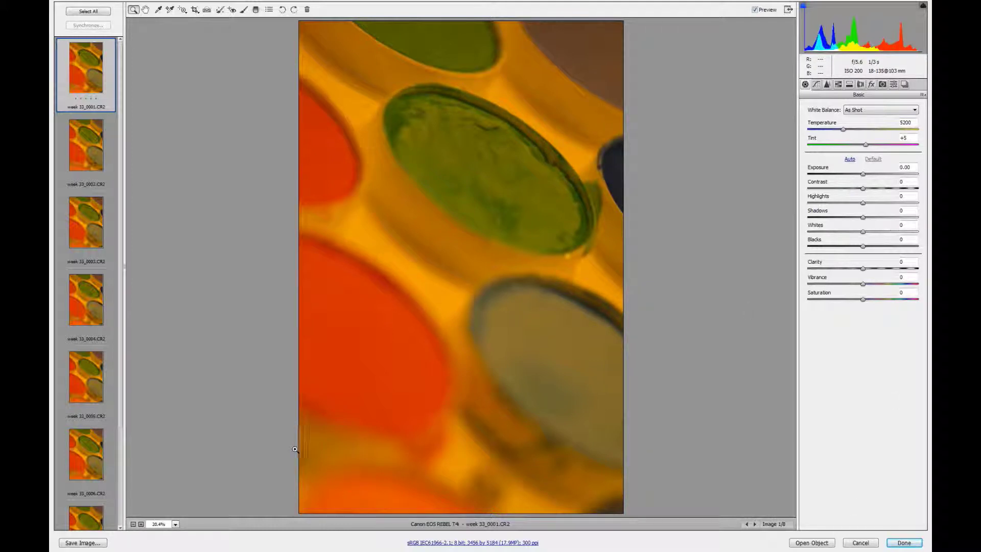
Step: Select all frames and sample the white palette for a Custom white balance of 2500, Tint 0
{"action": "left_click", "coordinate": [88, 11]}
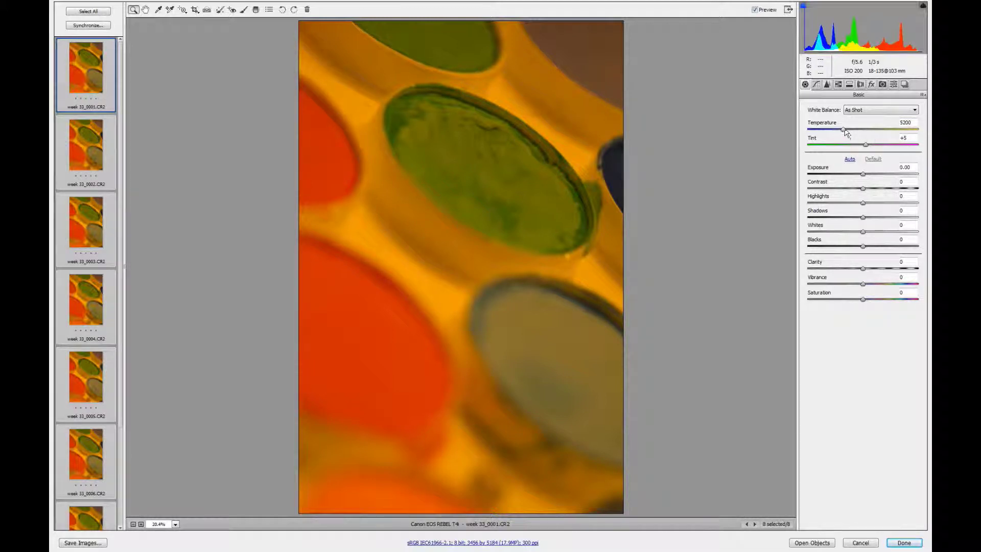
{"action": "left_click", "coordinate": [843, 129]}
{"action": "left_click_drag", "start_coordinate": [844, 129], "coordinate": [814, 132]}
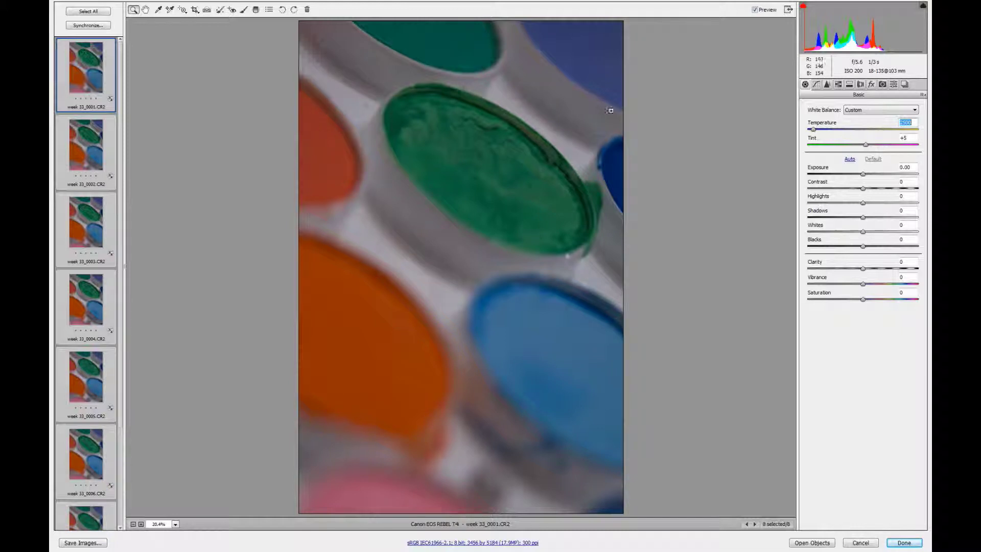
{"action": "left_click_drag", "start_coordinate": [813, 129], "coordinate": [842, 138]}
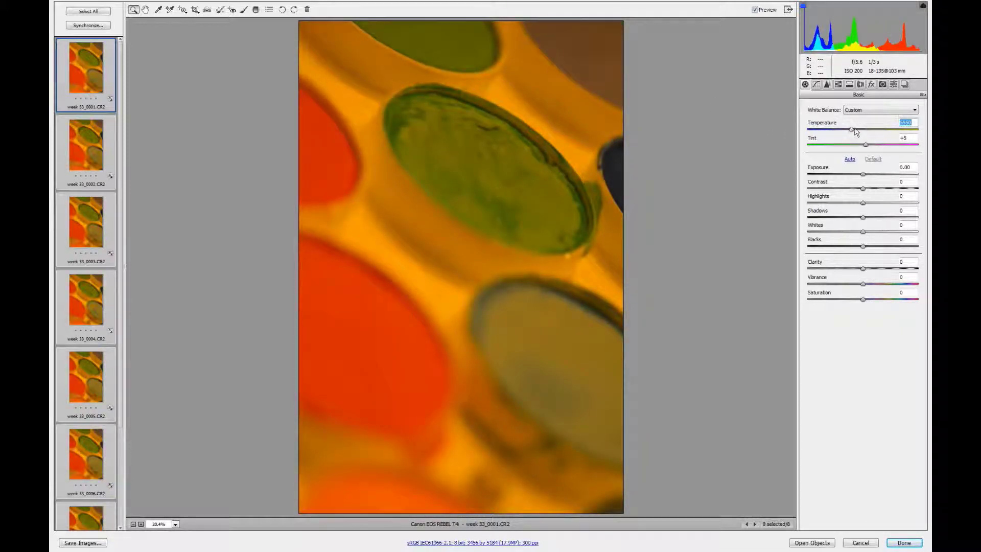
{"action": "left_click", "coordinate": [852, 130]}
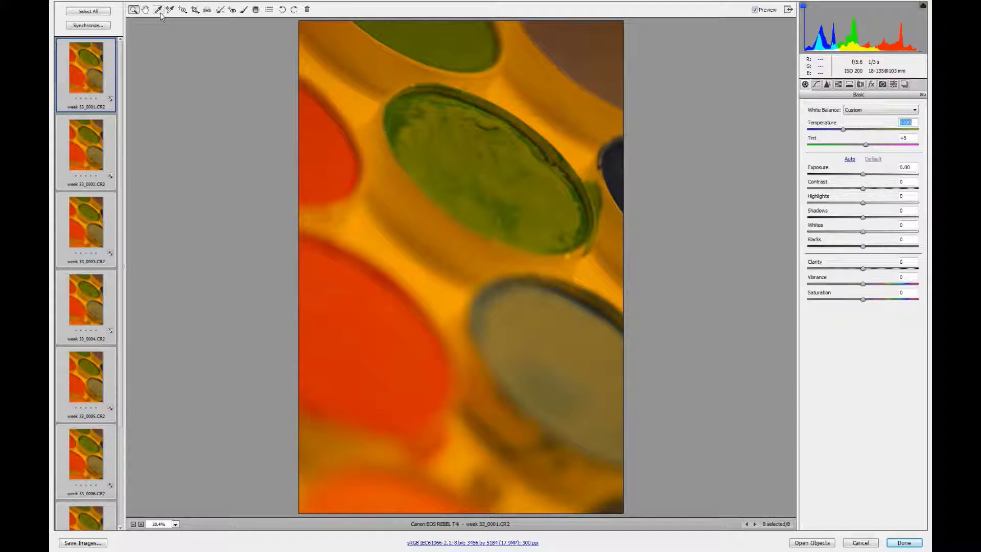
{"action": "left_click", "coordinate": [158, 11]}
{"action": "left_click", "coordinate": [577, 146]}
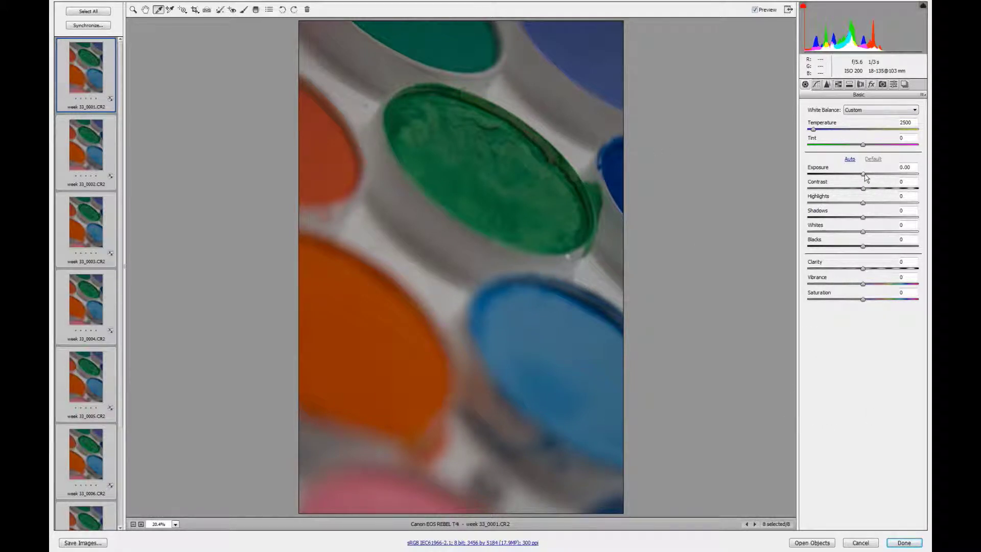
Step: Raise Exposure to about +1.00 to brighten the paint pans and white palette
{"action": "left_click_drag", "start_coordinate": [864, 177], "coordinate": [875, 178]}
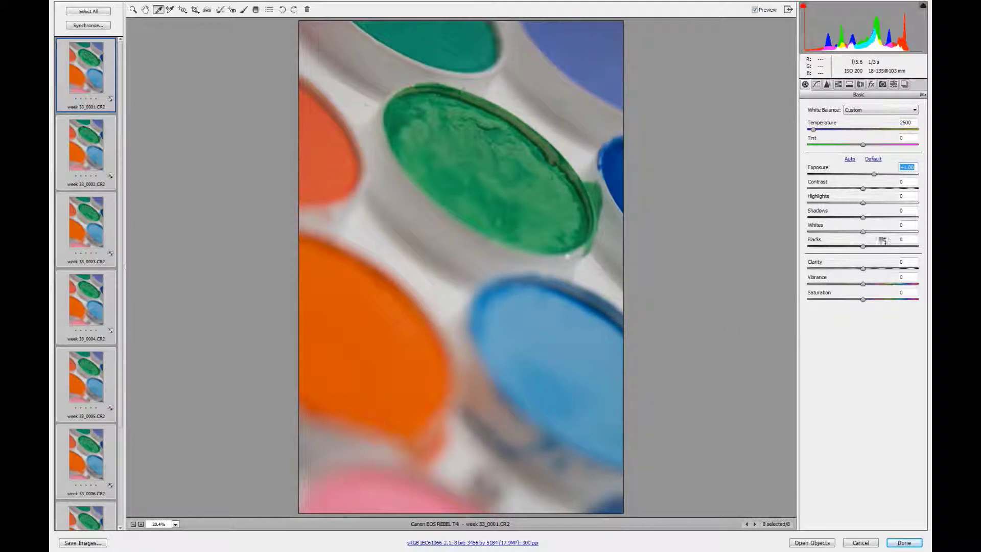
Step: Set Whites to +67 and synchronize the settings across all eight frames
{"action": "left_click_drag", "start_coordinate": [863, 232], "coordinate": [899, 241]}
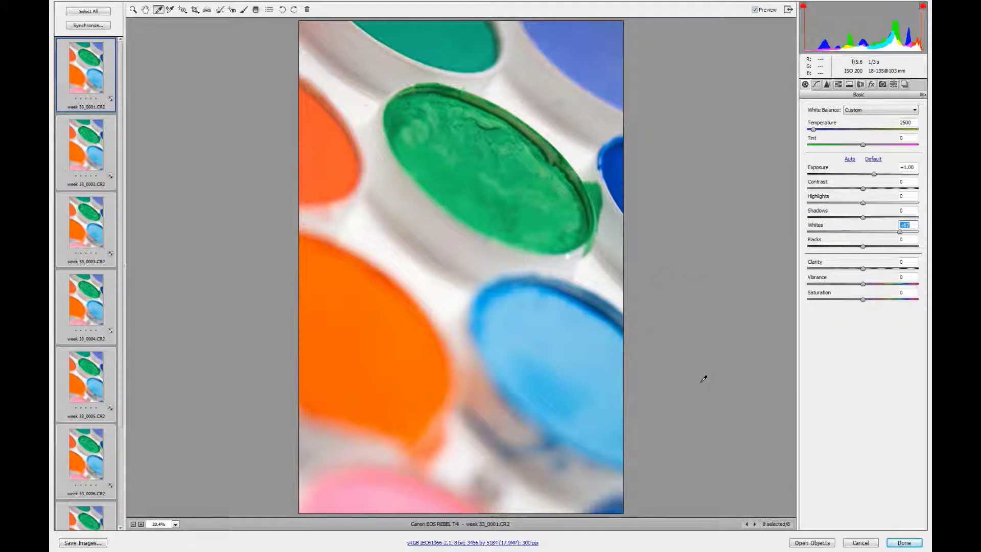
{"action": "left_click", "coordinate": [97, 27]}
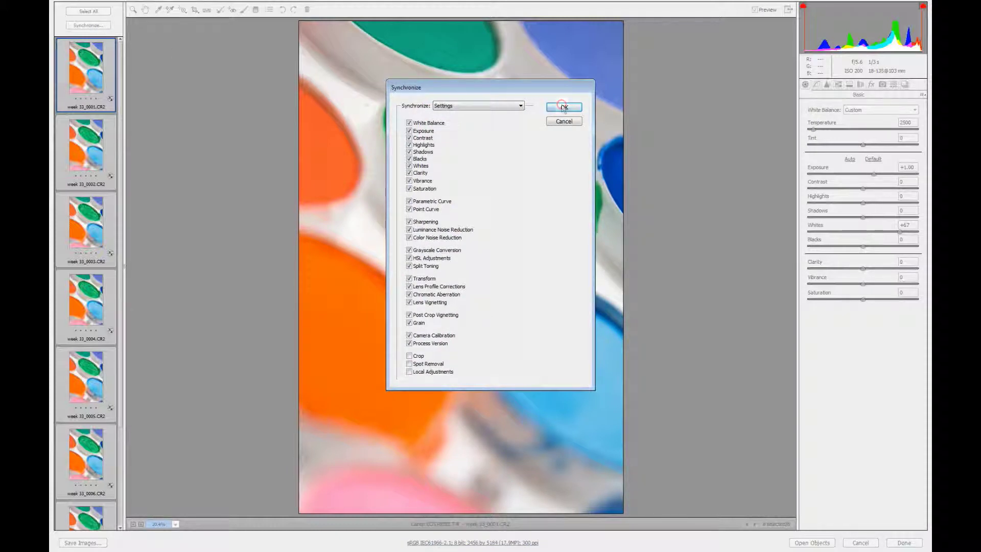
{"action": "left_click", "coordinate": [560, 108]}
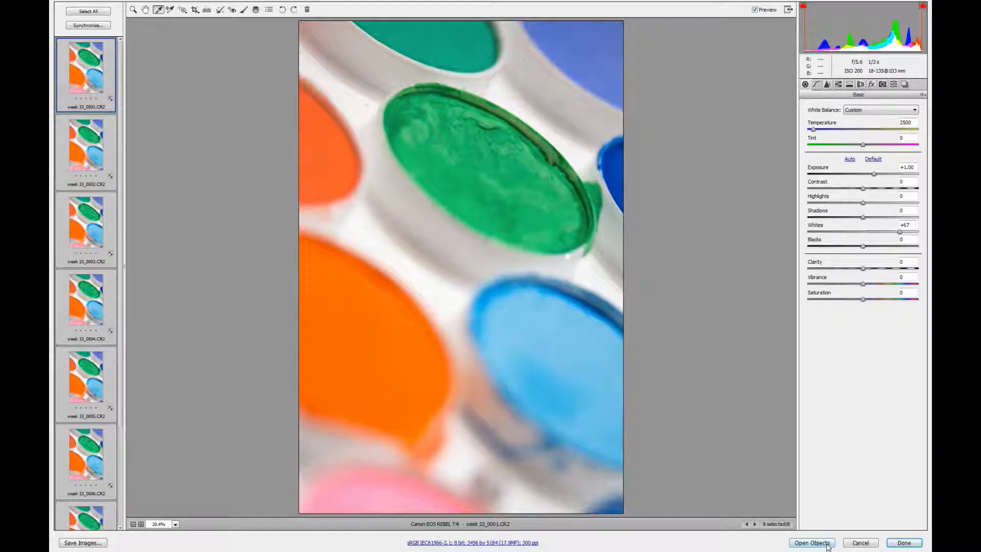
Step: Save the Camera Raw edits with Done and load the eight CR2 files as Photoshop layers
{"action": "left_click", "coordinate": [904, 544]}
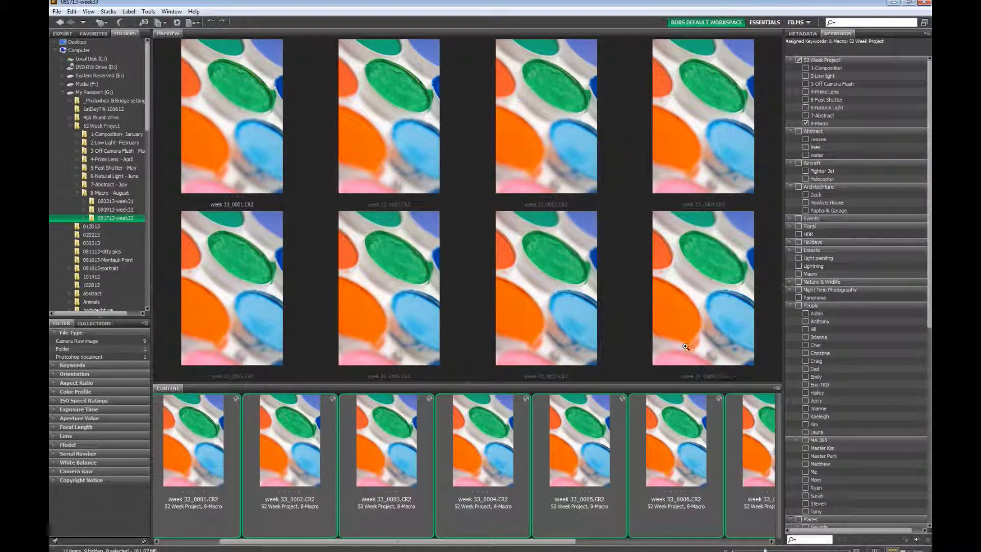
{"action": "left_click", "coordinate": [148, 12]}
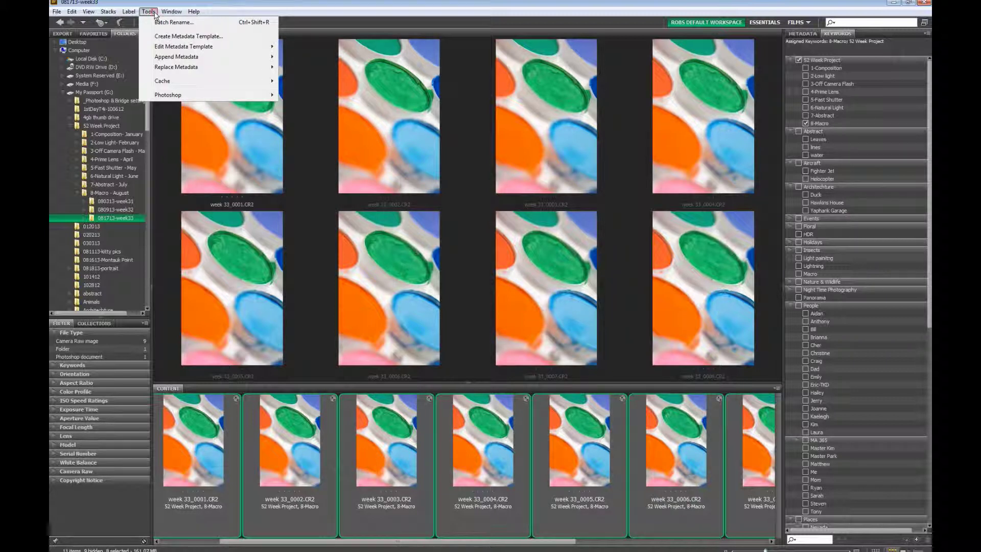
{"action": "mouse_move", "coordinate": [192, 95]}
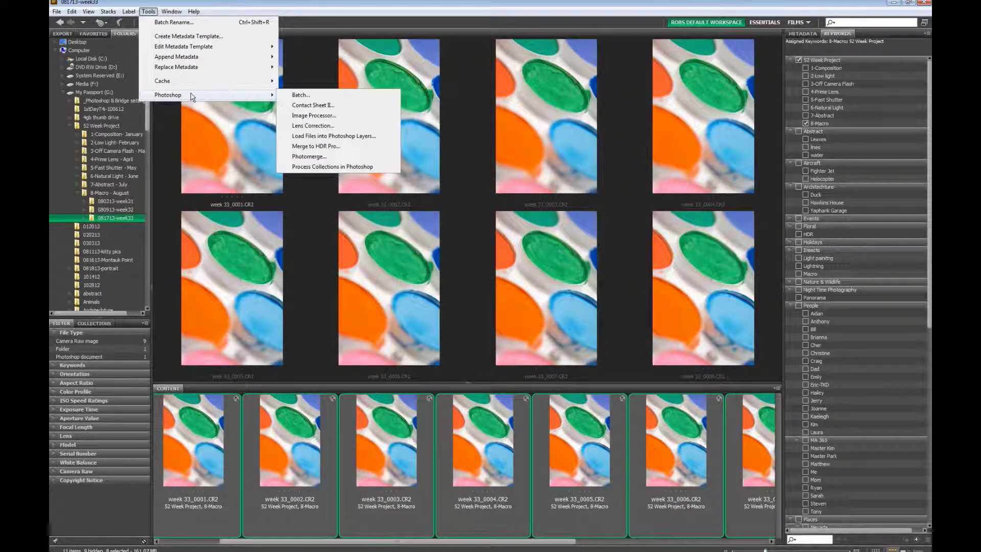
{"action": "left_click", "coordinate": [382, 137]}
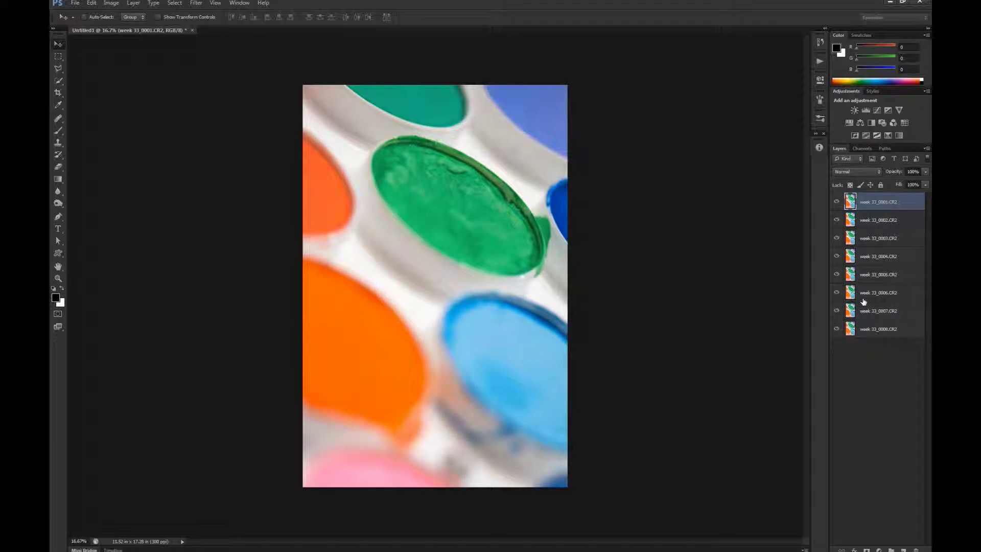
Step: Select all eight week 33 layers and auto-align them with Auto projection
{"action": "left_click", "coordinate": [908, 329], "text": "shift"}
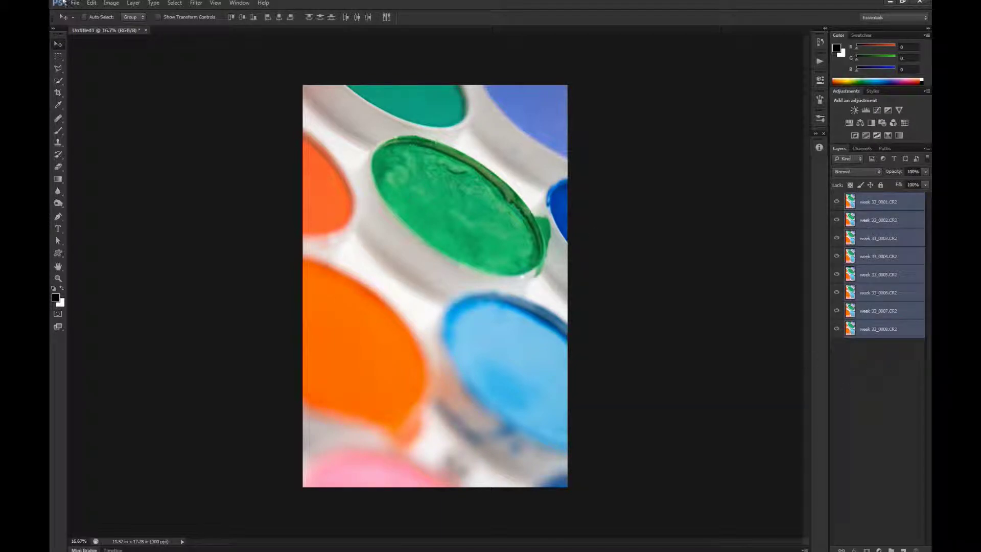
{"action": "left_click", "coordinate": [92, 4]}
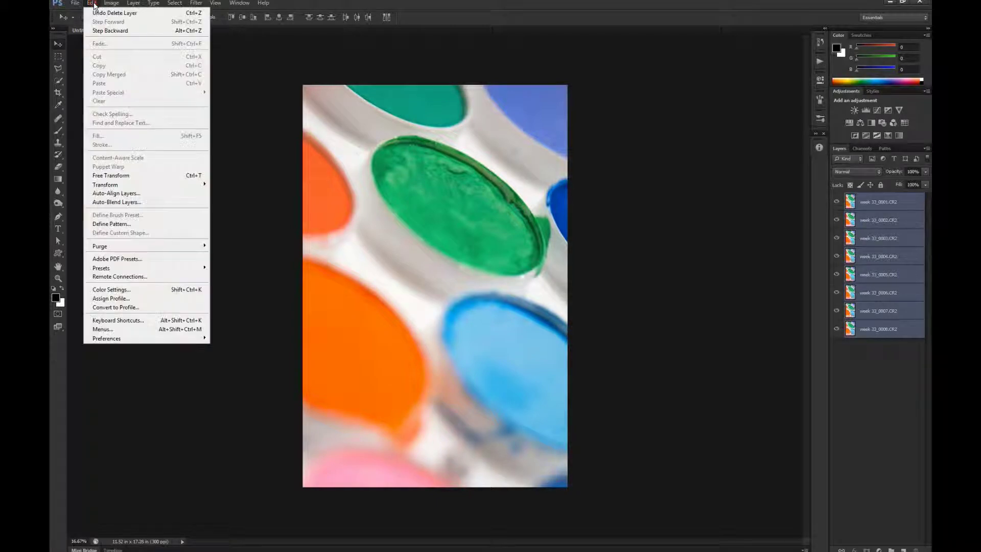
{"action": "left_click", "coordinate": [143, 194]}
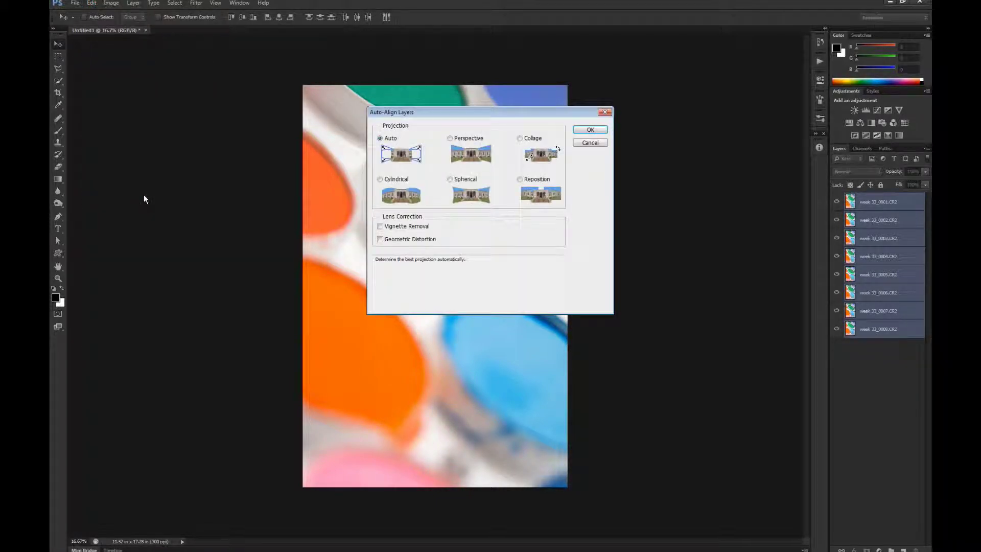
{"action": "left_click", "coordinate": [592, 130]}
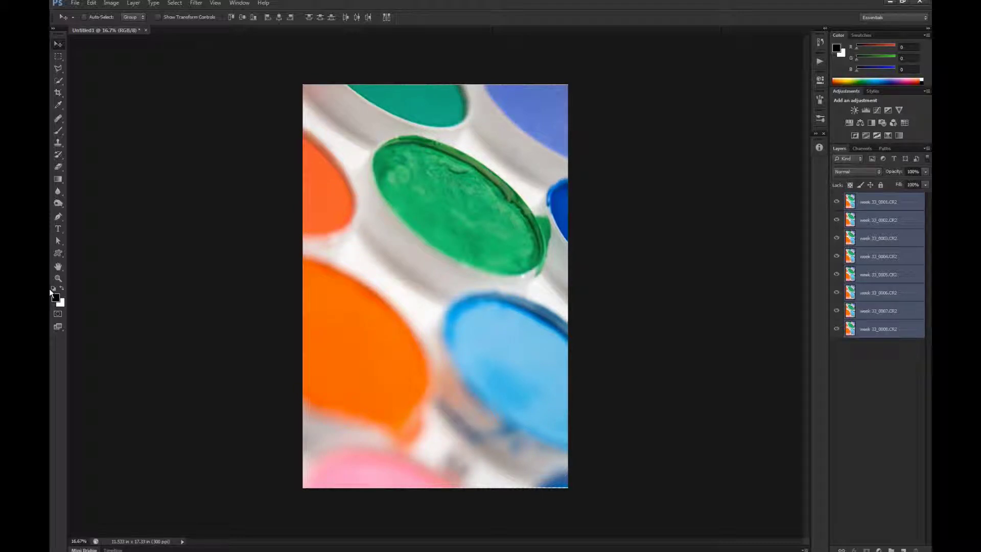
Step: Auto-blend the eight layers using Stack Images with Seamless Tones and Colors
{"action": "left_click", "coordinate": [93, 4]}
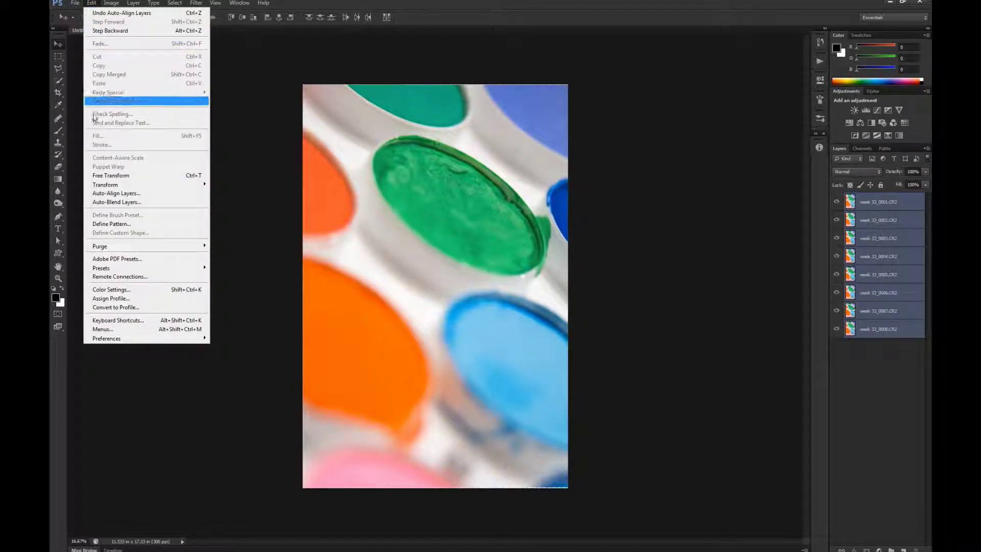
{"action": "left_click", "coordinate": [121, 203]}
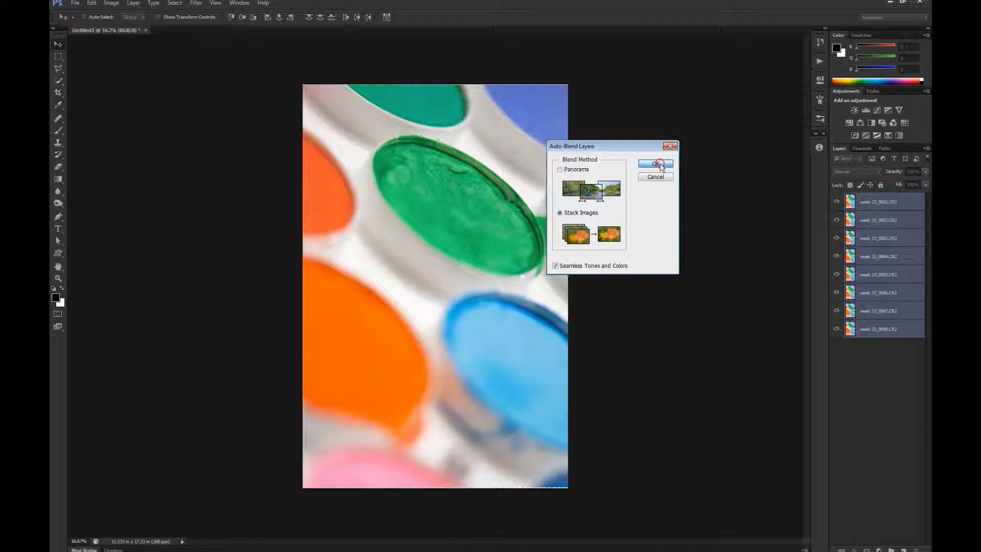
{"action": "left_click", "coordinate": [618, 231]}
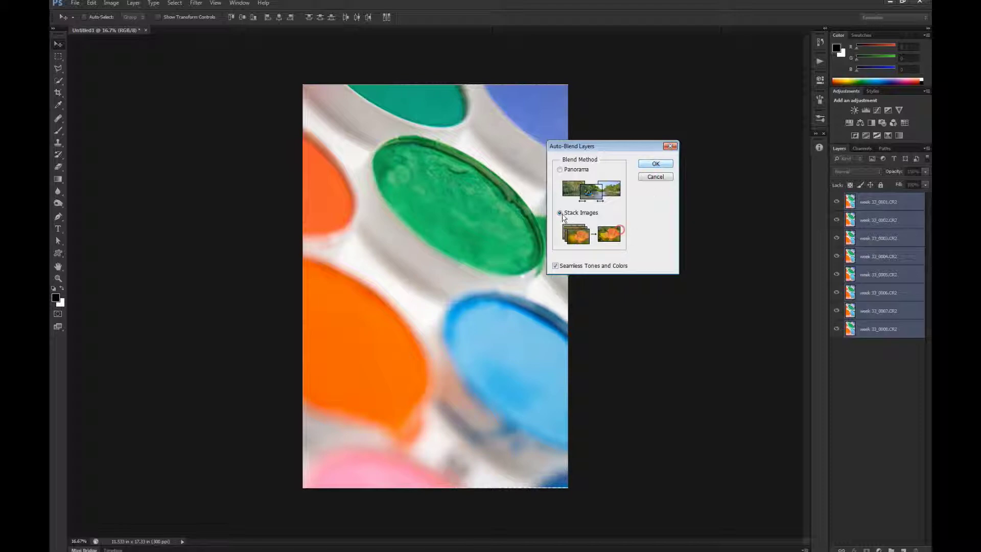
{"action": "left_click", "coordinate": [659, 164]}
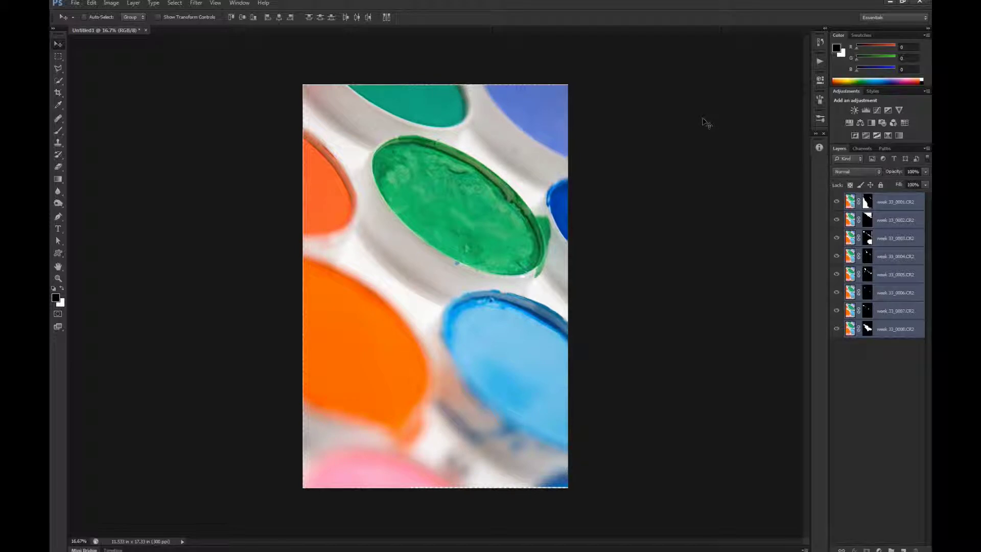
Step: Crop the stacked image to a tall portrait frame with a slight rotation and commit it
{"action": "left_click", "coordinate": [59, 93]}
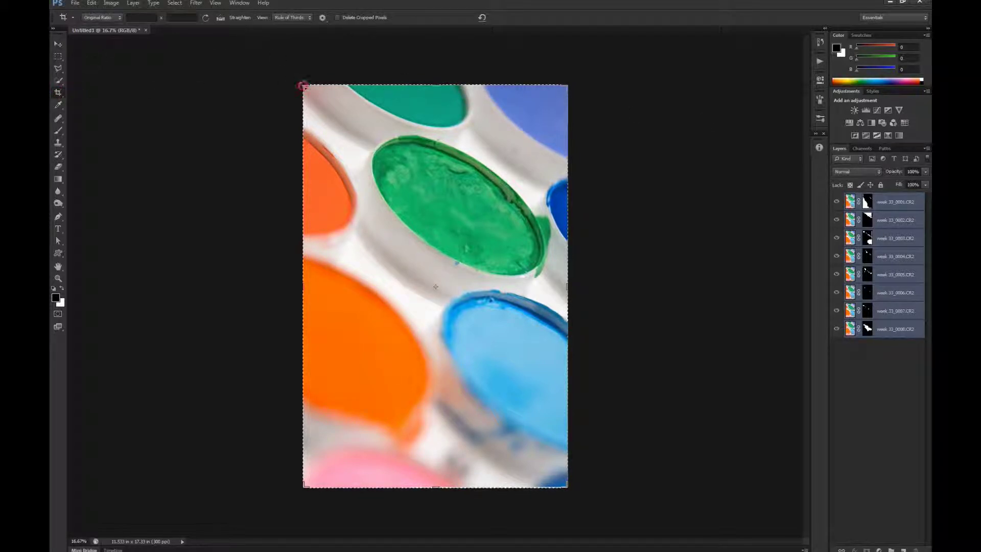
{"action": "left_click_drag", "start_coordinate": [302, 85], "coordinate": [305, 87]}
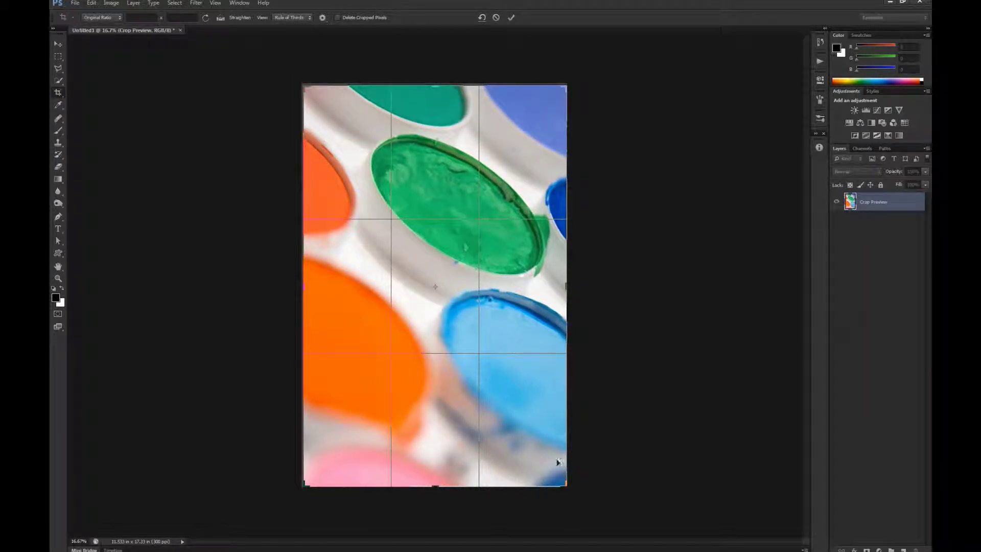
{"action": "left_click_drag", "start_coordinate": [573, 489], "coordinate": [568, 488]}
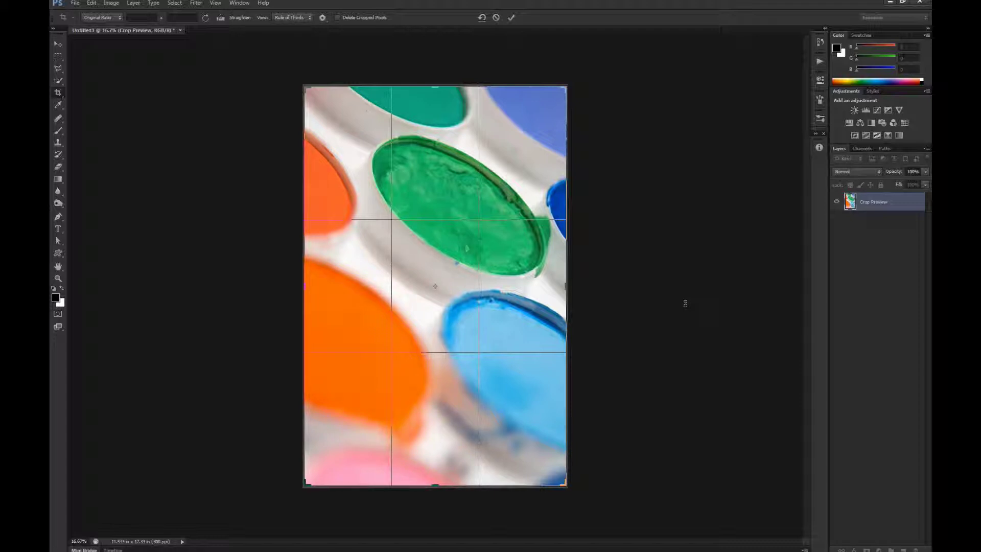
{"action": "key", "text": "Return"}
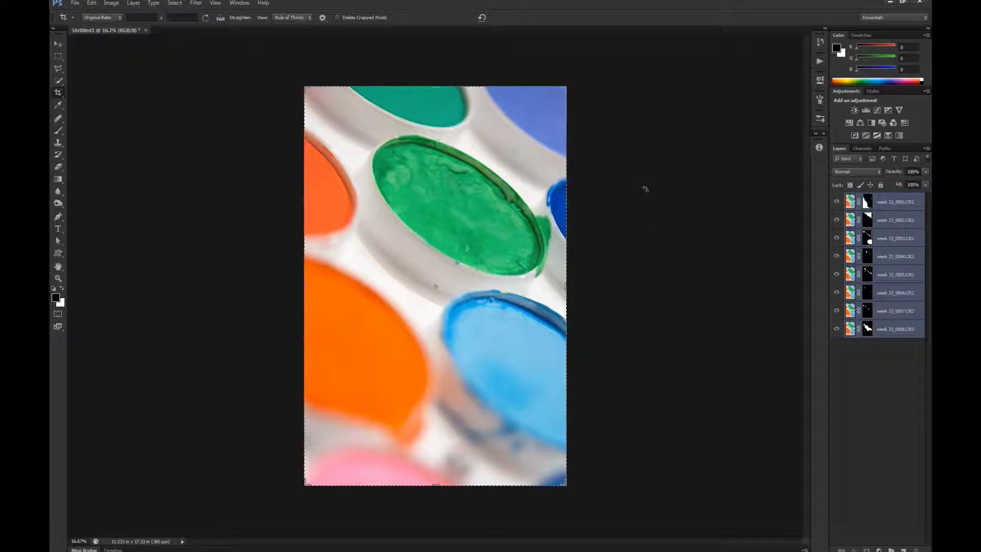
{"action": "key", "text": "v"}
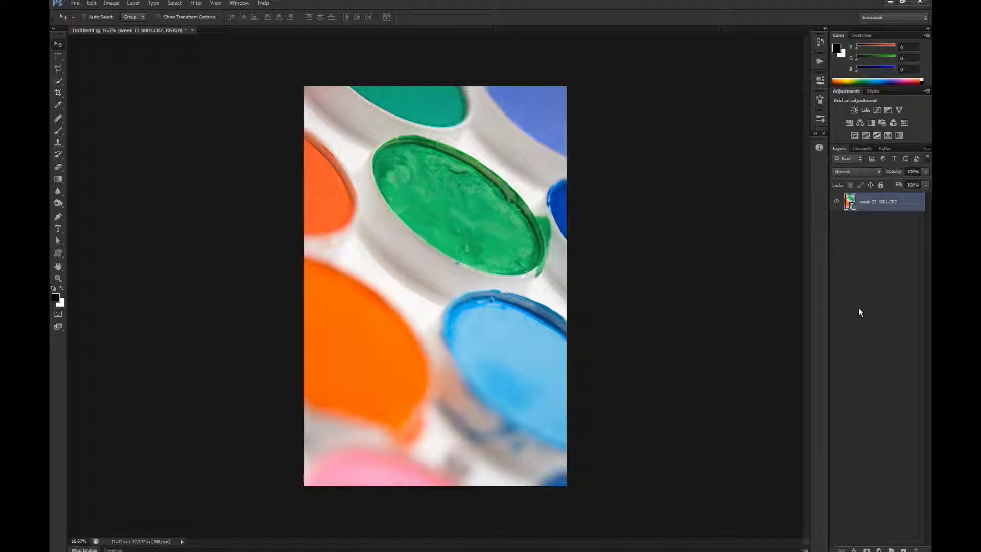
Step: Convert the week 33_0001.CR2 layer to a smart object from the Layers panel menu
{"action": "left_click", "coordinate": [928, 150]}
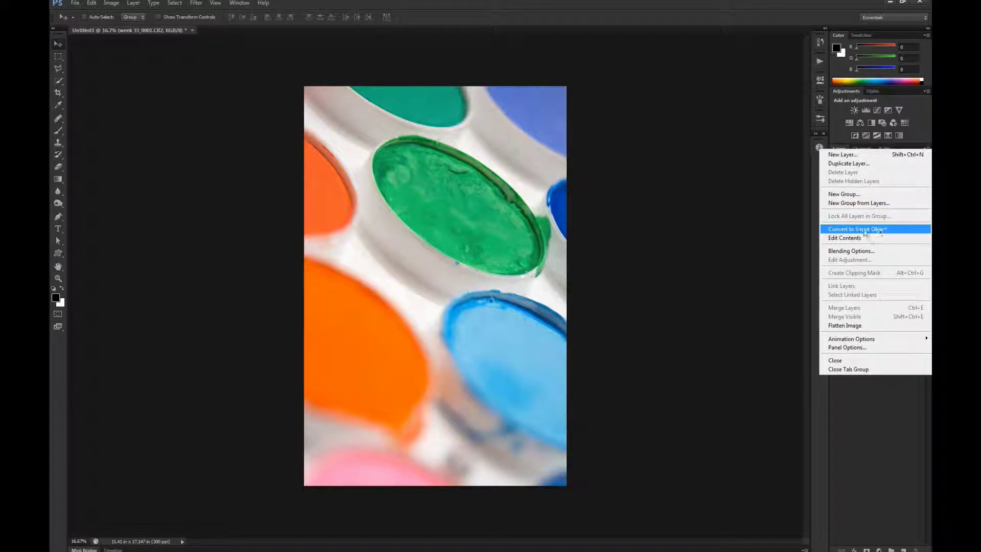
{"action": "left_click", "coordinate": [710, 237]}
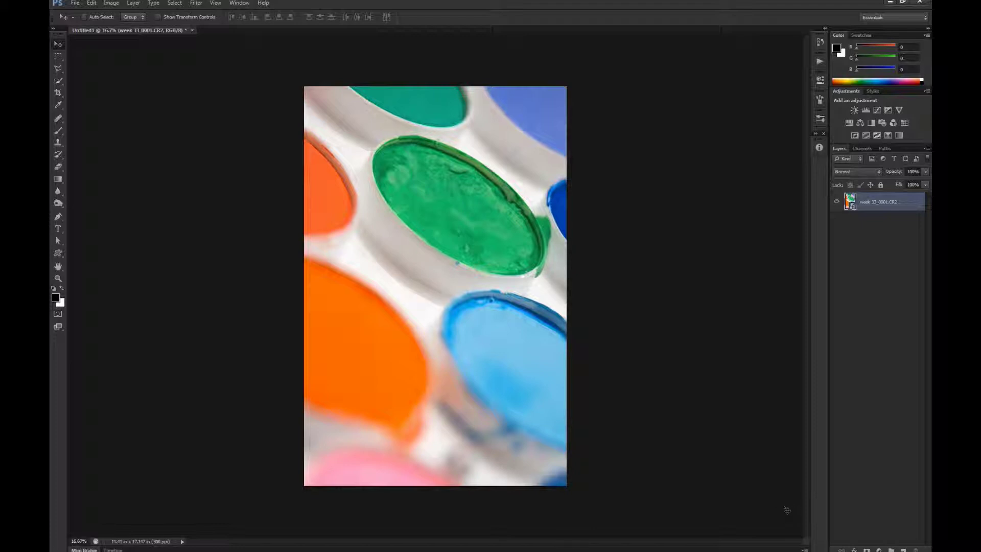
{"action": "mouse_move", "coordinate": [801, 548]}
{"action": "mouse_move", "coordinate": [889, 550]}
Step: Add a Vibrance adjustment layer and raise Vibrance, toggling it to compare
{"action": "left_click", "coordinate": [879, 549]}
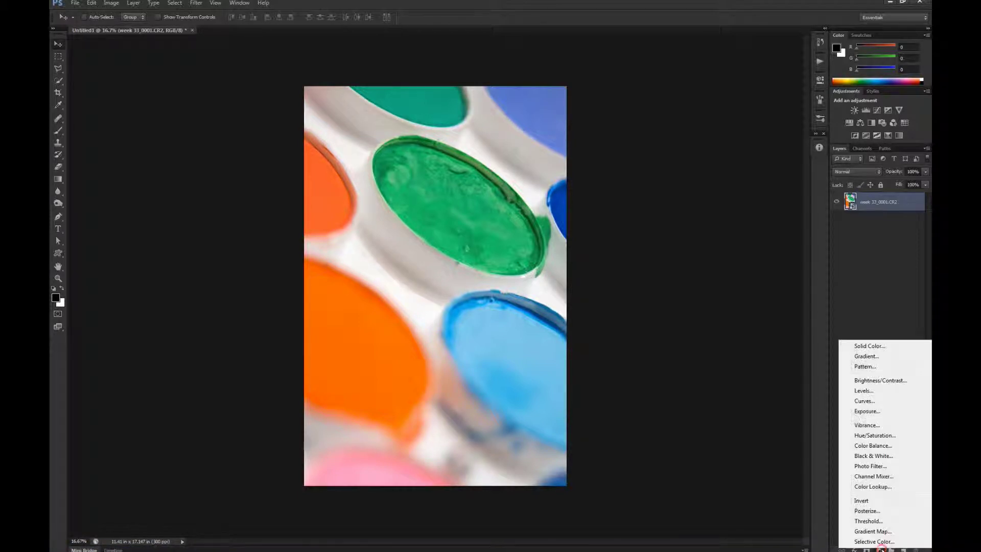
{"action": "left_click", "coordinate": [866, 426]}
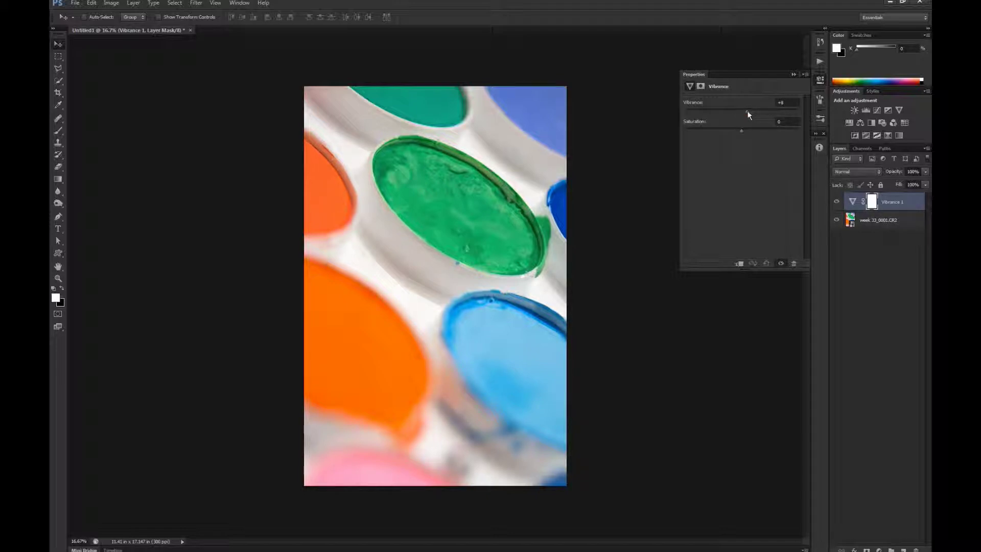
{"action": "mouse_move", "coordinate": [763, 112]}
{"action": "left_mouse_down"}
{"action": "mouse_move", "coordinate": [805, 114]}
{"action": "mouse_move", "coordinate": [745, 112]}
{"action": "mouse_move", "coordinate": [780, 112]}
{"action": "left_mouse_up"}
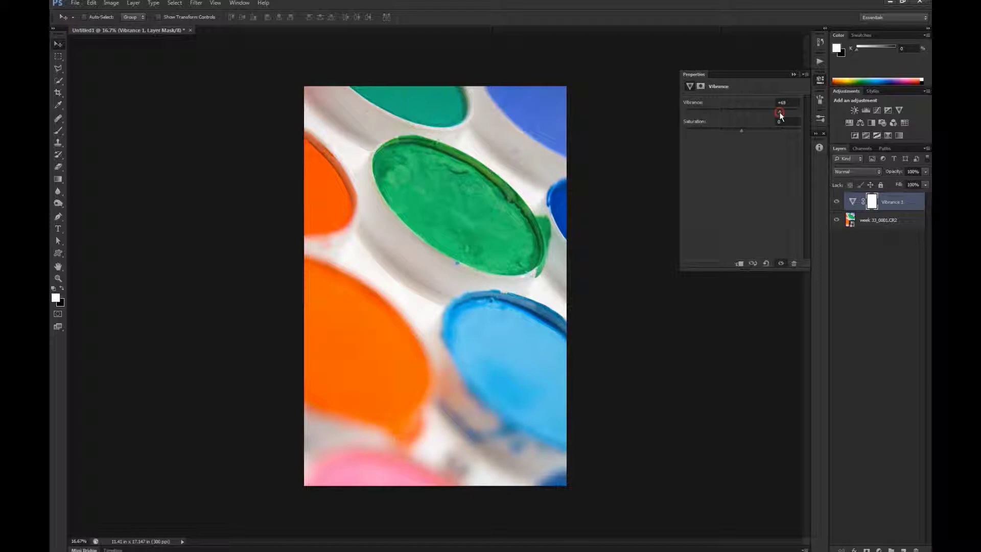
{"action": "left_click", "coordinate": [836, 202]}
{"action": "left_click", "coordinate": [836, 202]}
Step: Set Saturation to +17 and settle Vibrance at about +47
{"action": "mouse_move", "coordinate": [742, 130]}
{"action": "left_mouse_down"}
{"action": "mouse_move", "coordinate": [785, 130]}
{"action": "mouse_move", "coordinate": [744, 132]}
{"action": "mouse_move", "coordinate": [762, 133]}
{"action": "left_mouse_up"}
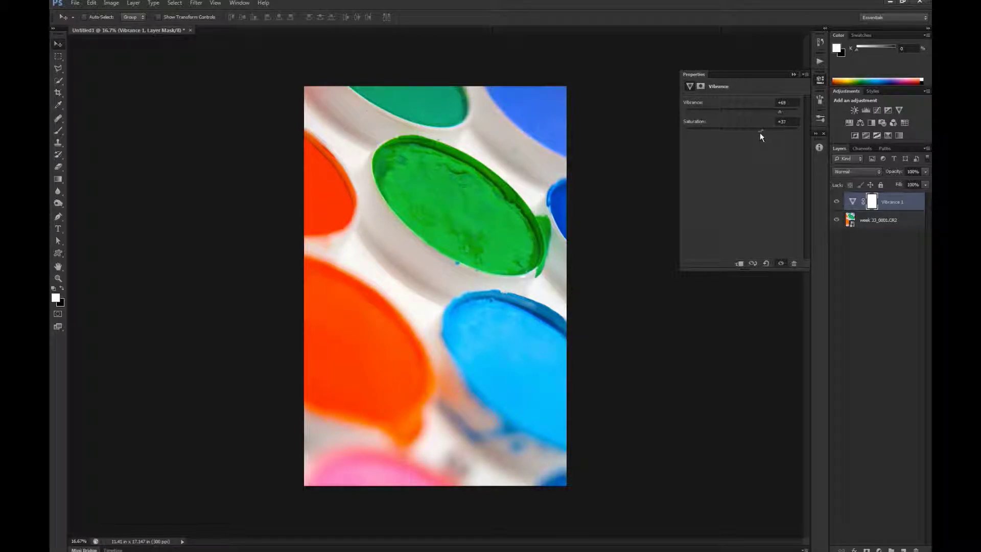
{"action": "left_click_drag", "start_coordinate": [759, 133], "coordinate": [753, 135]}
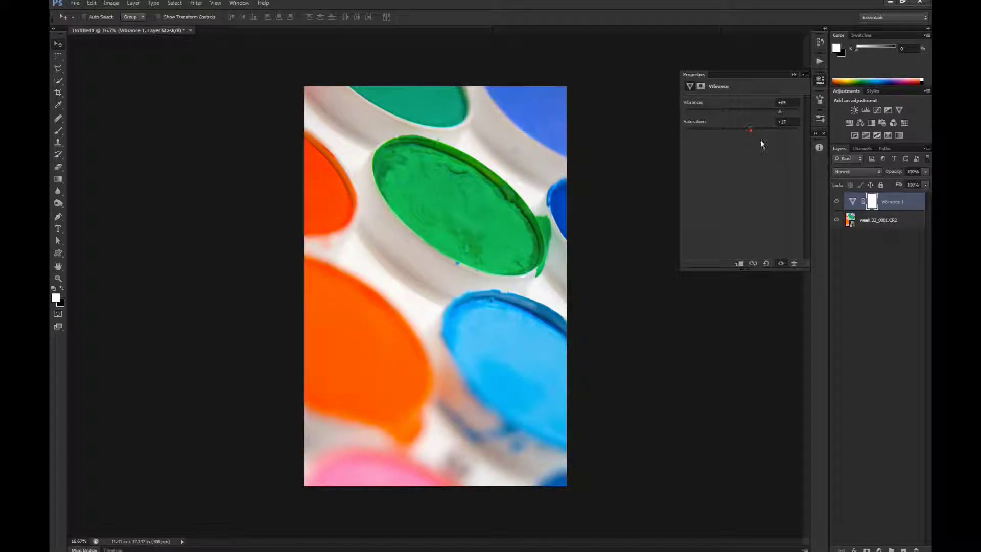
{"action": "left_click", "coordinate": [836, 202]}
{"action": "left_click", "coordinate": [837, 202]}
{"action": "left_click_drag", "start_coordinate": [784, 112], "coordinate": [766, 122]}
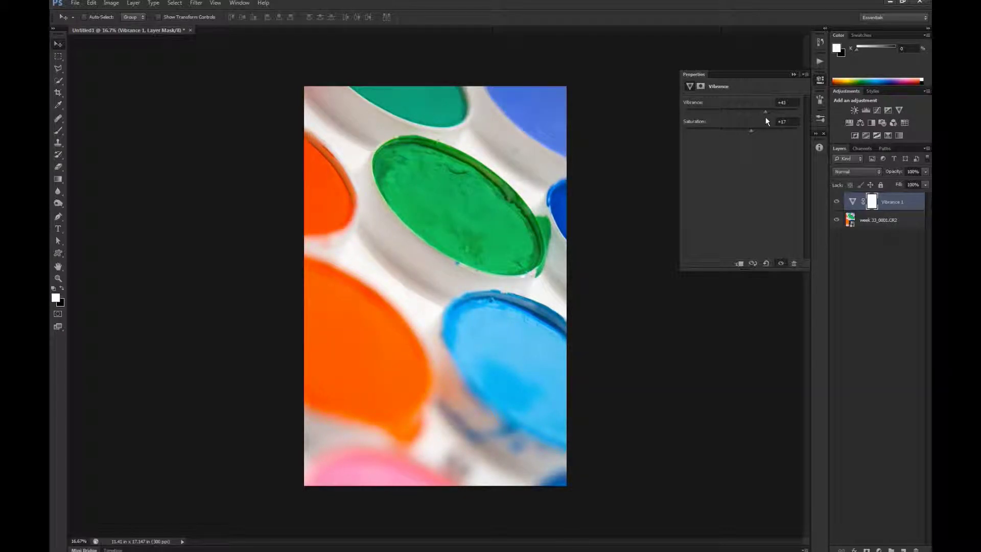
{"action": "left_click_drag", "start_coordinate": [769, 118], "coordinate": [770, 118]}
Step: Hide Vibrance 1 and add a trial Hue/Saturation layer with Master Saturation raised to +31
{"action": "left_click", "coordinate": [793, 74]}
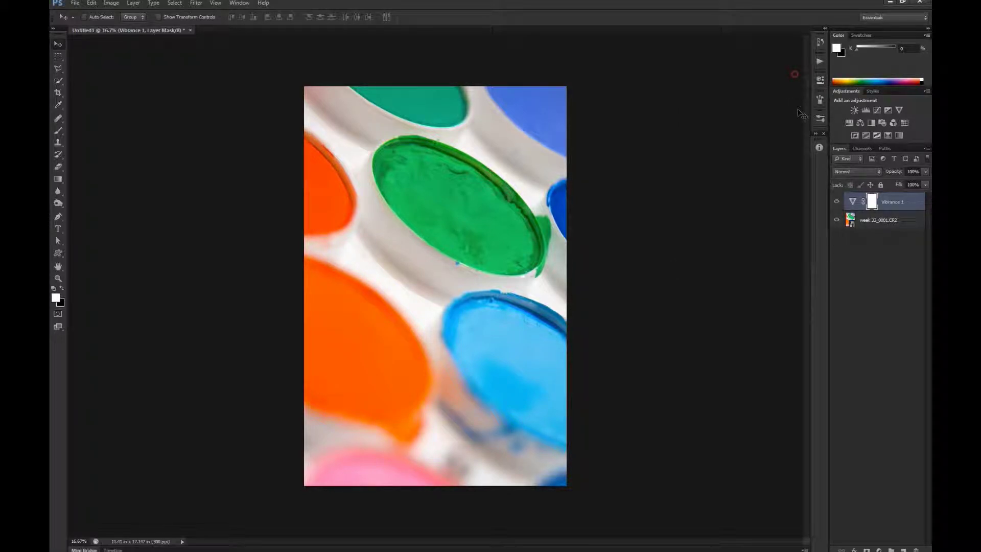
{"action": "left_click", "coordinate": [836, 202]}
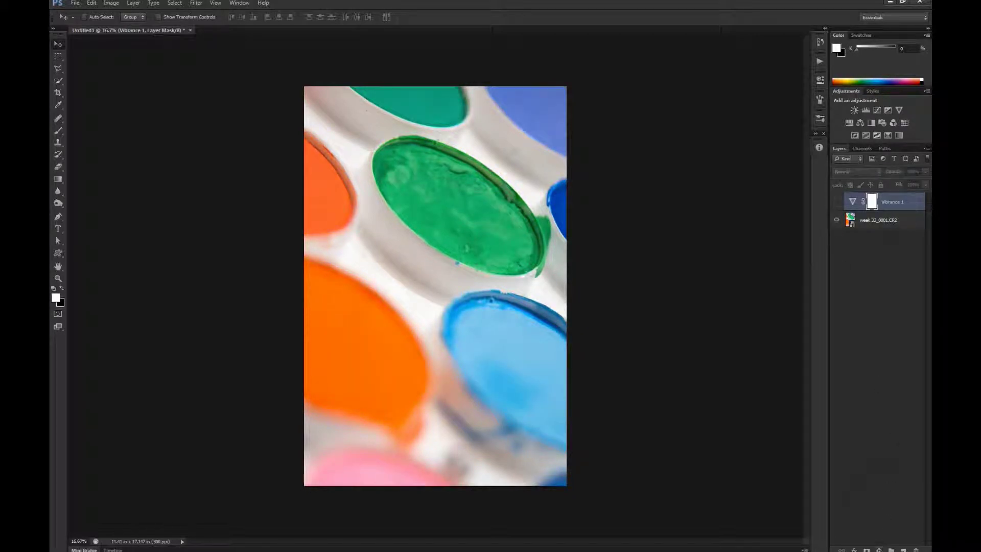
{"action": "left_click", "coordinate": [879, 550]}
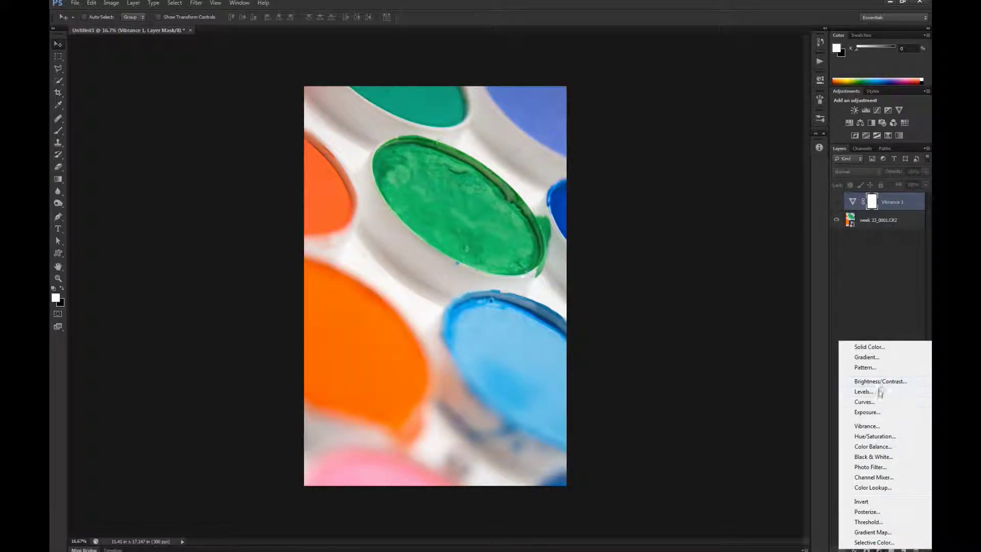
{"action": "left_click", "coordinate": [879, 437]}
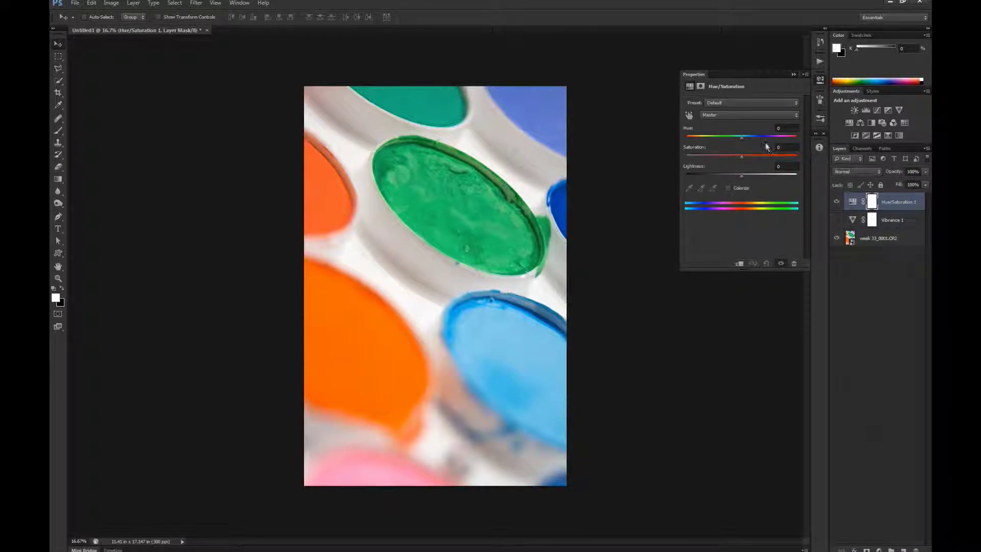
{"action": "mouse_move", "coordinate": [741, 156]}
{"action": "left_mouse_down"}
{"action": "mouse_move", "coordinate": [794, 161]}
{"action": "mouse_move", "coordinate": [737, 159]}
{"action": "mouse_move", "coordinate": [752, 166]}
{"action": "left_mouse_up"}
{"action": "mouse_move", "coordinate": [754, 159]}
{"action": "left_mouse_down"}
{"action": "mouse_move", "coordinate": [802, 160]}
{"action": "mouse_move", "coordinate": [760, 157]}
{"action": "left_mouse_up"}
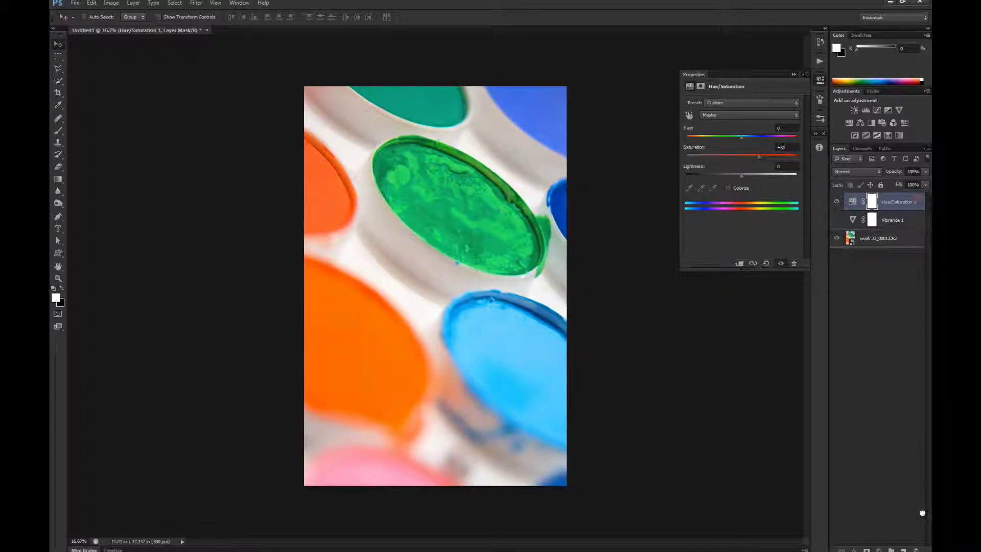
Step: Delete the trial Hue/Saturation layer and show Vibrance 1 again at 62% opacity
{"action": "left_click", "coordinate": [915, 550]}
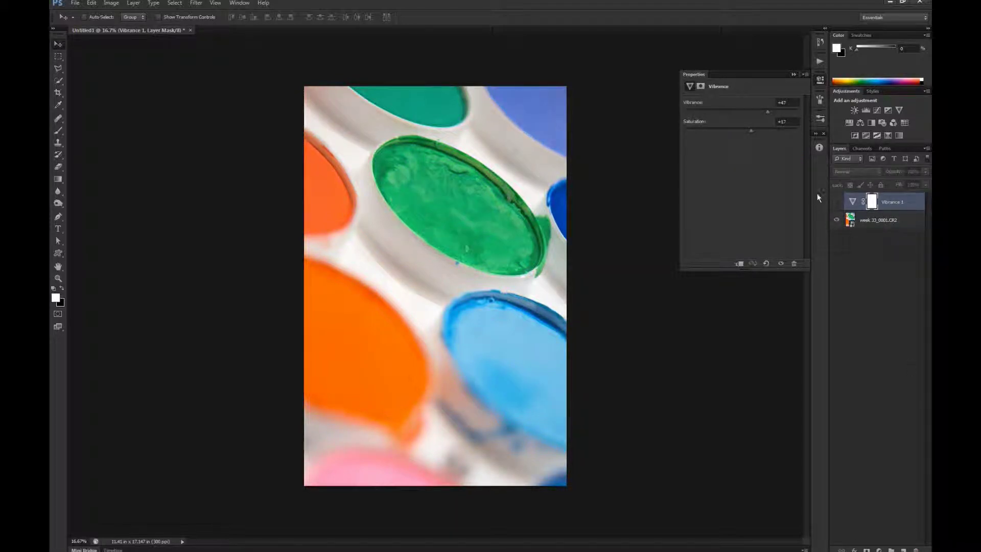
{"action": "left_click", "coordinate": [837, 202]}
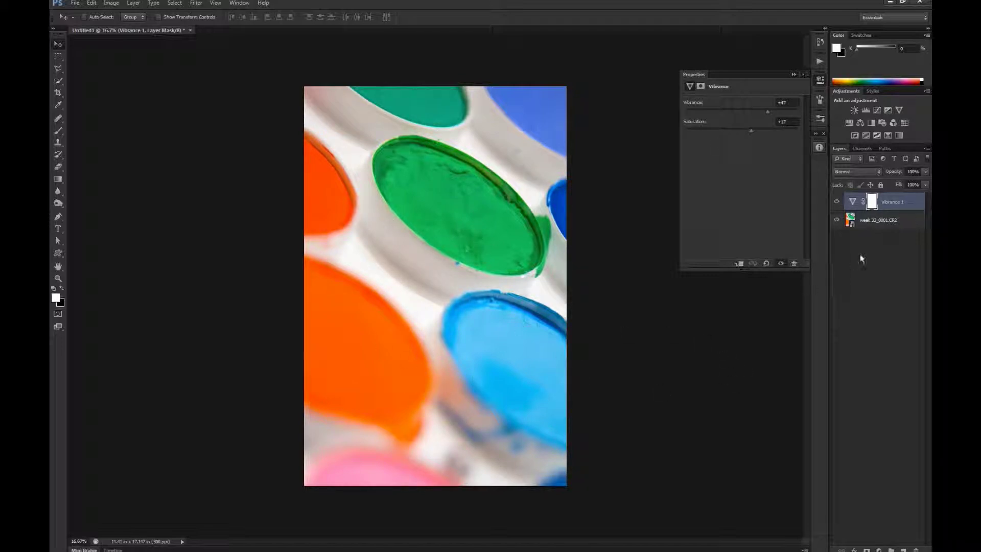
{"action": "left_click_drag", "start_coordinate": [895, 174], "coordinate": [878, 174]}
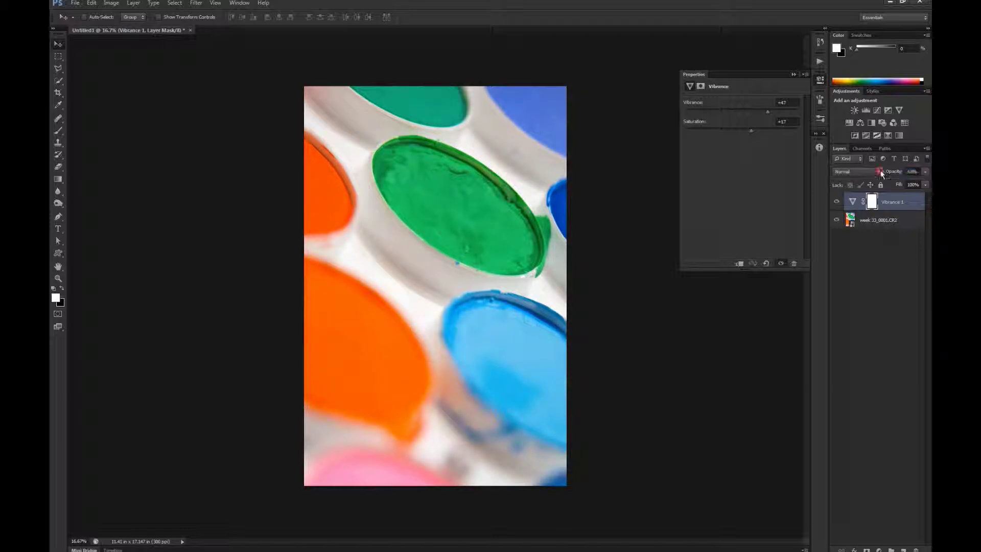
Step: Toggle Vibrance 1 off and on to compare before and after, leaving it visible
{"action": "left_click", "coordinate": [836, 203]}
{"action": "left_click", "coordinate": [836, 203]}
{"action": "left_click", "coordinate": [836, 204]}
{"action": "left_click", "coordinate": [836, 203]}
{"action": "left_click", "coordinate": [793, 74]}
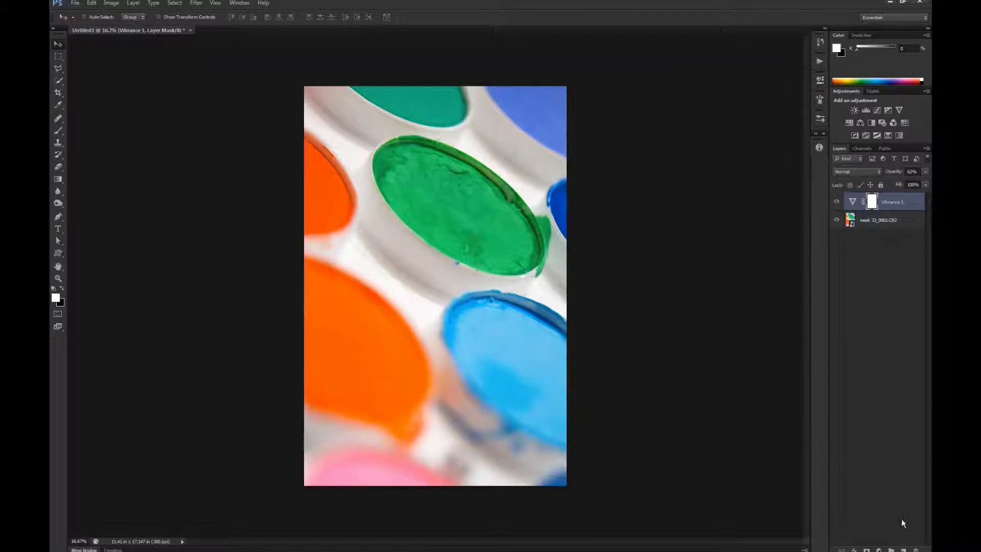
{"action": "left_click", "coordinate": [880, 550]}
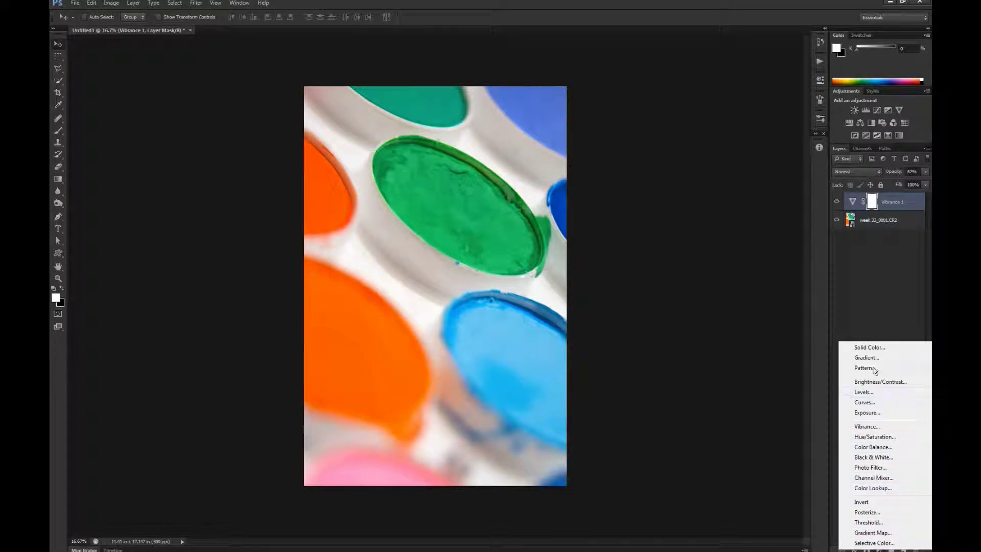
Step: Add a Curves adjustment layer with a shadow point pulled down to darken the shadows
{"action": "left_click", "coordinate": [865, 402]}
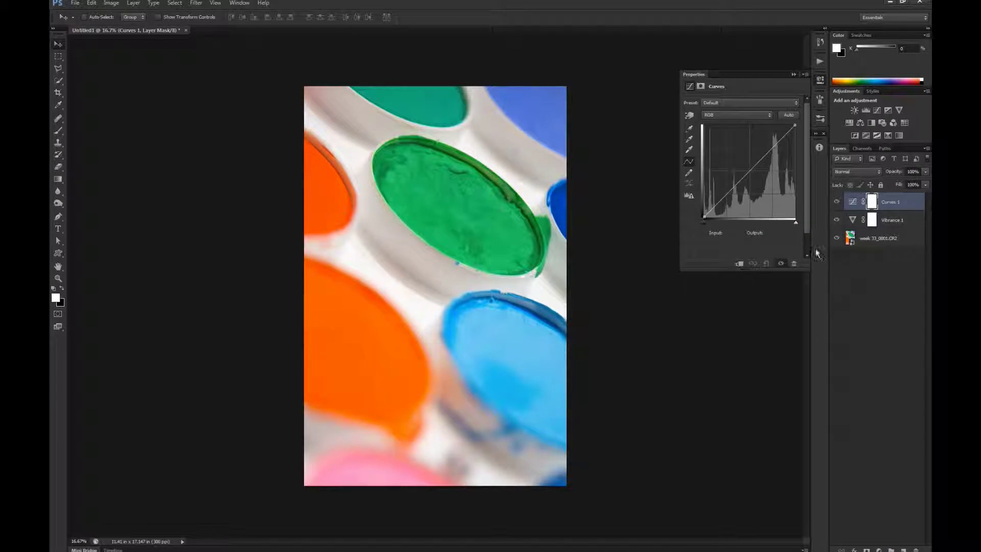
{"action": "left_click_drag", "start_coordinate": [730, 192], "coordinate": [722, 203]}
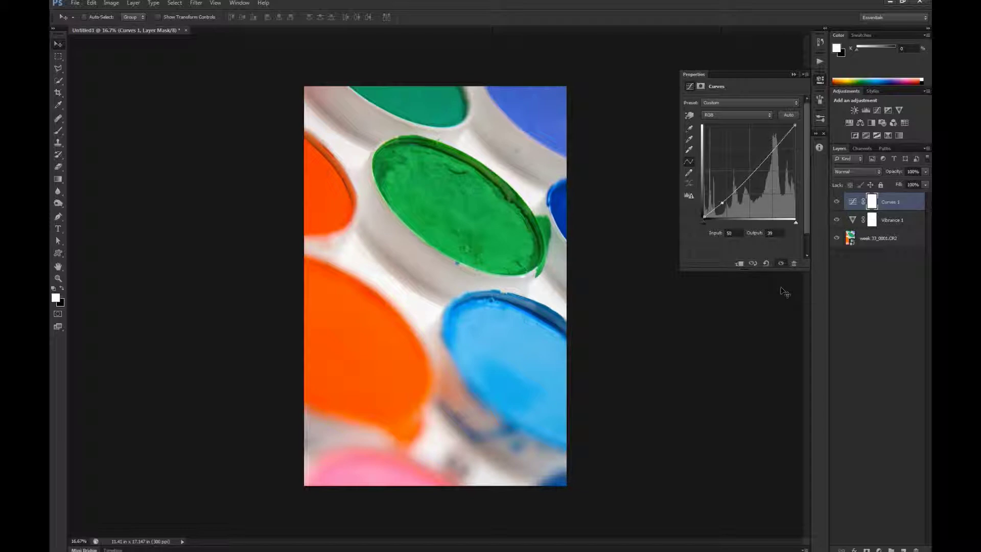
{"action": "key", "text": "Down"}
{"action": "key", "text": "Down"}
{"action": "key", "text": "Down"}
{"action": "key", "text": "Down"}
{"action": "key", "text": "Down"}
{"action": "key", "text": "Down"}
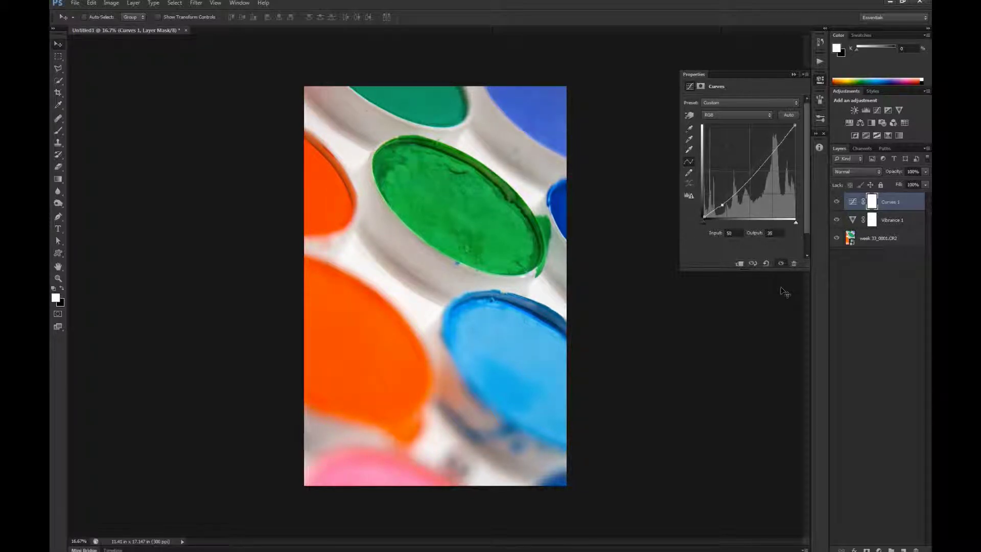
{"action": "key", "text": "Down"}
{"action": "key", "text": "Down"}
{"action": "key", "text": "Down"}
{"action": "key", "text": "Down"}
{"action": "key", "text": "Down"}
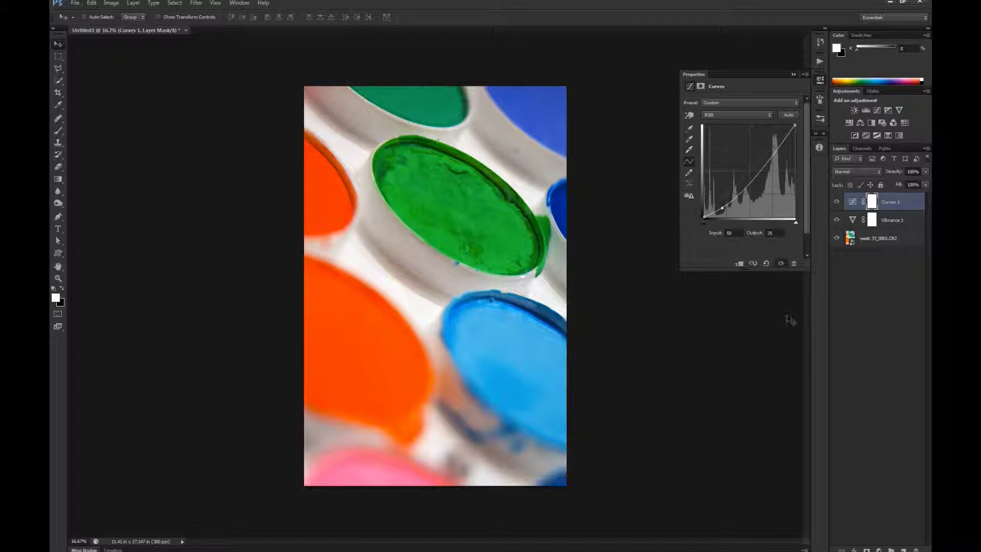
Step: Add a highlight point raised to Input 208, Output 217, completing the S-curve
{"action": "left_click", "coordinate": [775, 152]}
{"action": "left_click_drag", "start_coordinate": [774, 152], "coordinate": [772, 145]}
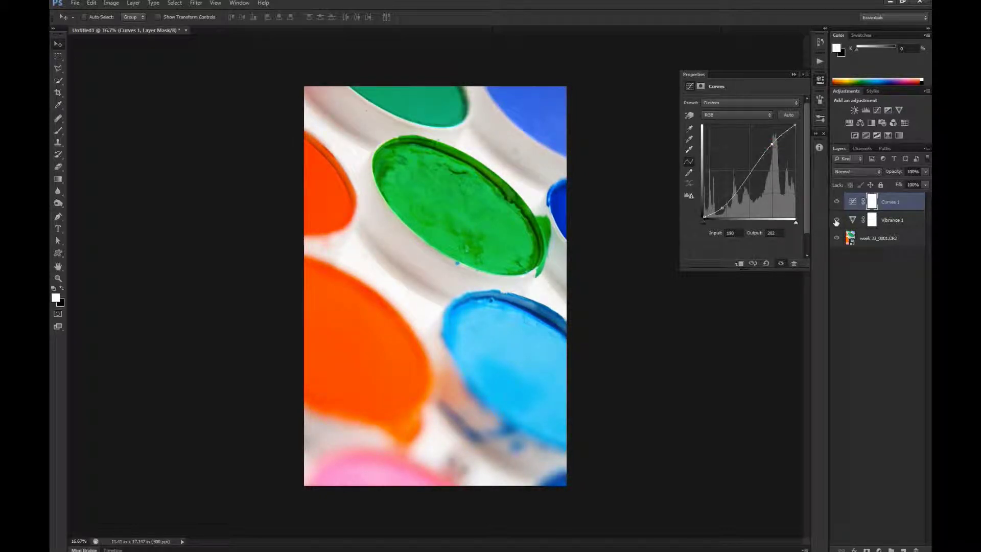
{"action": "key", "text": "Right"}
{"action": "key", "text": "Right"}
{"action": "key", "text": "Right"}
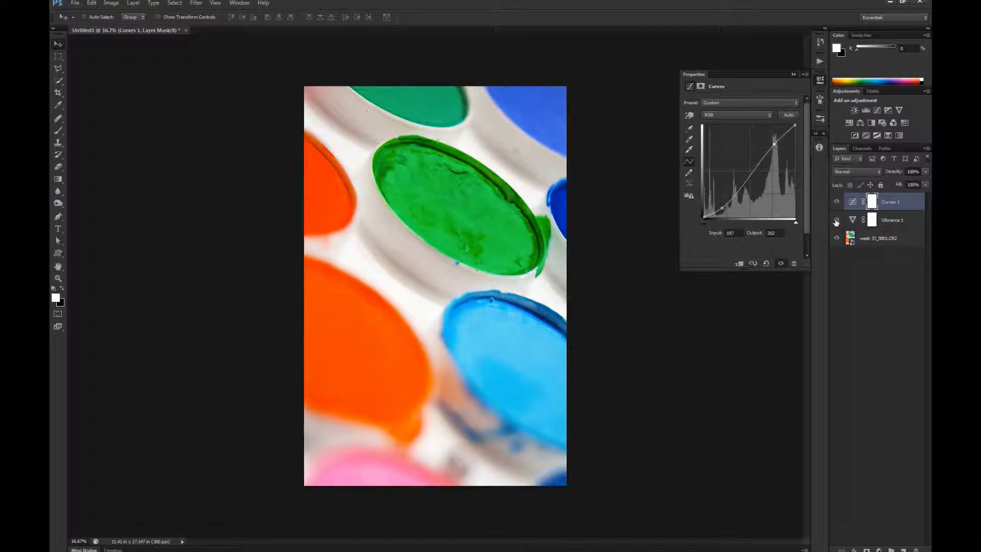
{"action": "key", "text": "Right"}
{"action": "key", "text": "Right"}
{"action": "key", "text": "Right"}
{"action": "key", "text": "Right"}
{"action": "key", "text": "Right"}
{"action": "key", "text": "Right"}
{"action": "key", "text": "Right"}
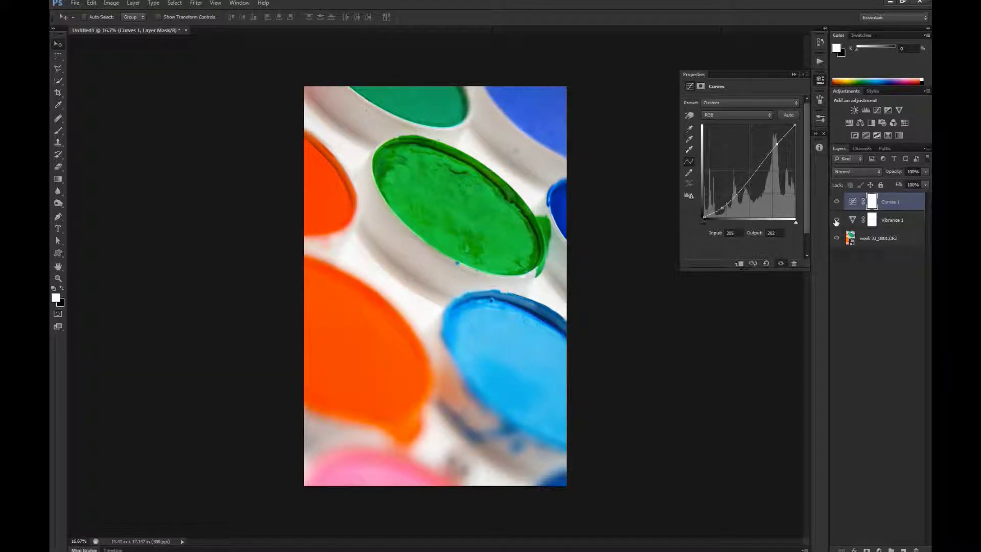
{"action": "key", "text": "Right"}
{"action": "key", "text": "Up"}
{"action": "key", "text": "Up"}
{"action": "key", "text": "Up"}
{"action": "key", "text": "Up"}
{"action": "key", "text": "Up"}
{"action": "key", "text": "Up"}
{"action": "key", "text": "Up"}
{"action": "key", "text": "Up"}
{"action": "key", "text": "Up"}
{"action": "key", "text": "Up"}
{"action": "key", "text": "Up"}
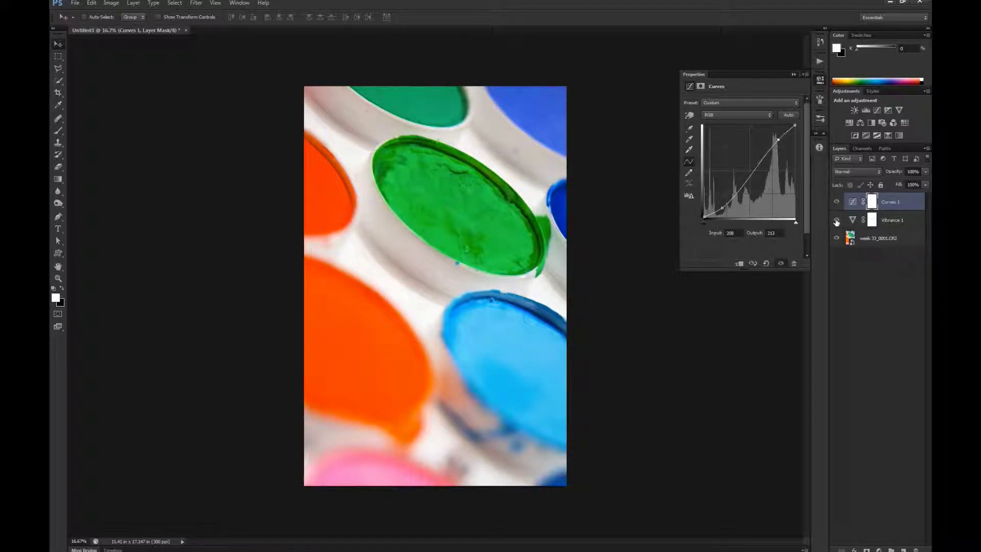
{"action": "key", "text": "Up"}
{"action": "key", "text": "Up"}
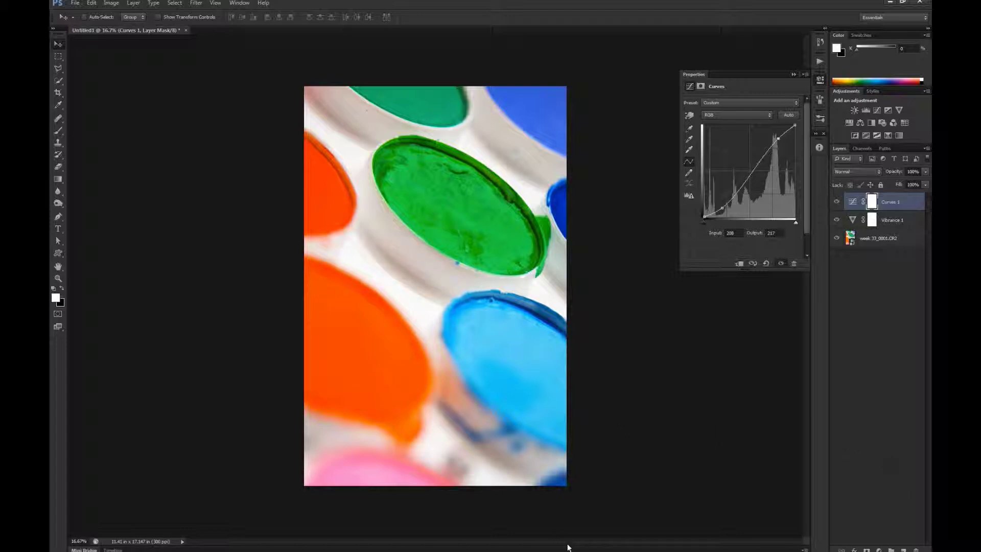
{"action": "left_click", "coordinate": [795, 76]}
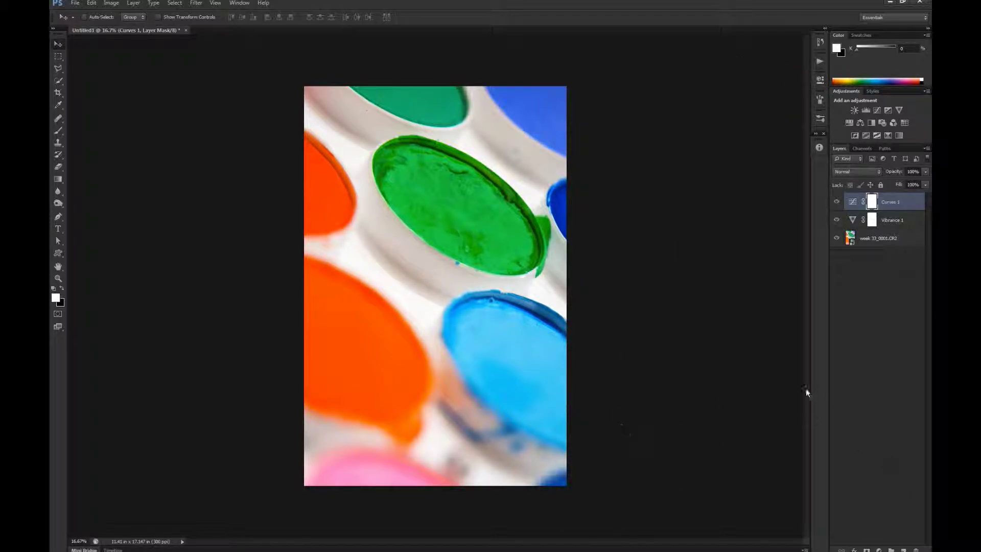